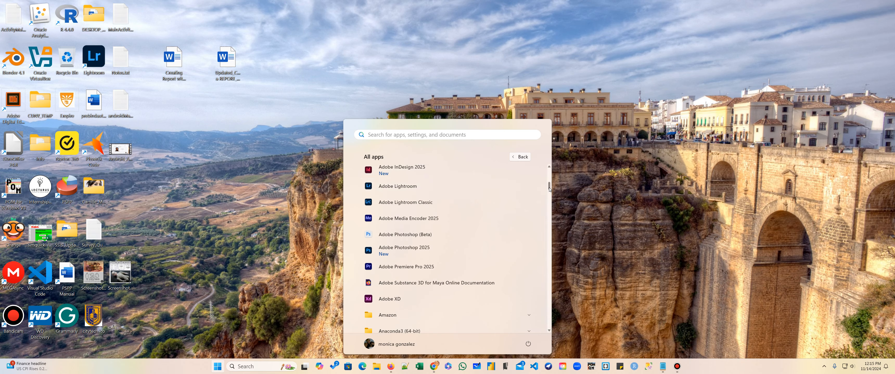
# Step: Launch Visual Studio 2022 as administrator and continue without code
pyautogui.moveTo(548, 187); pyautogui.dragTo(549, 329)
pyautogui.scroll(8, 487, 303)
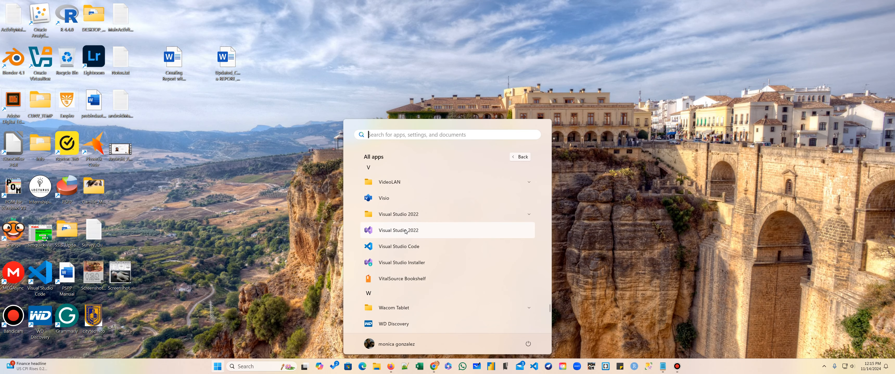
pyautogui.rightClick(405, 232)
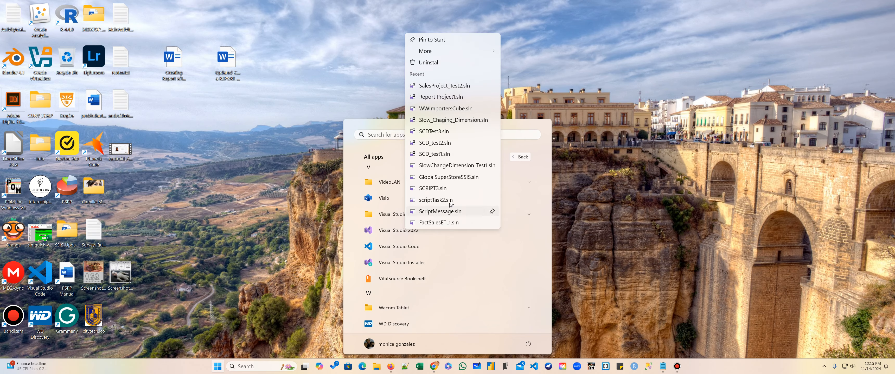
pyautogui.moveTo(429, 51)
pyautogui.click(530, 63)
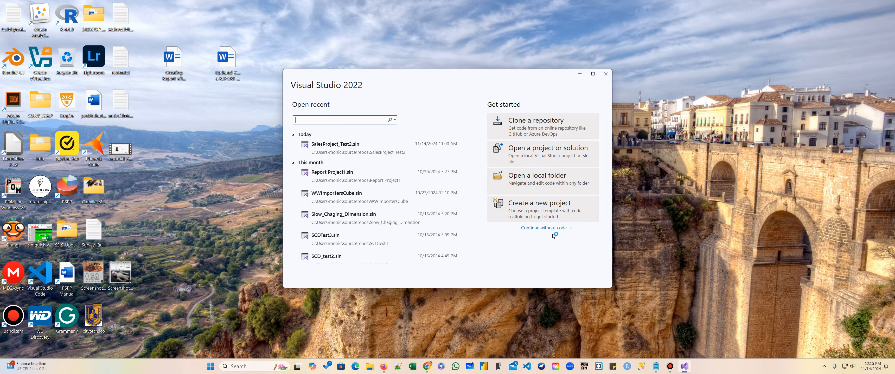
pyautogui.click(552, 228)
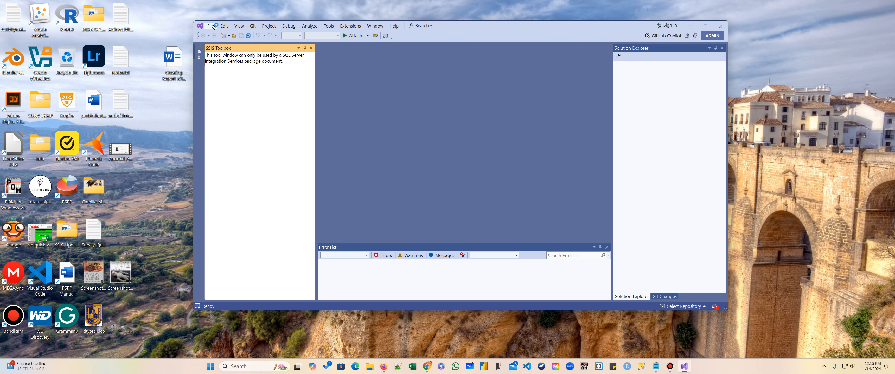
# Step: Start a new project, searching the templates for "report" and choosing the empty Report Server Project template
pyautogui.click(211, 27)
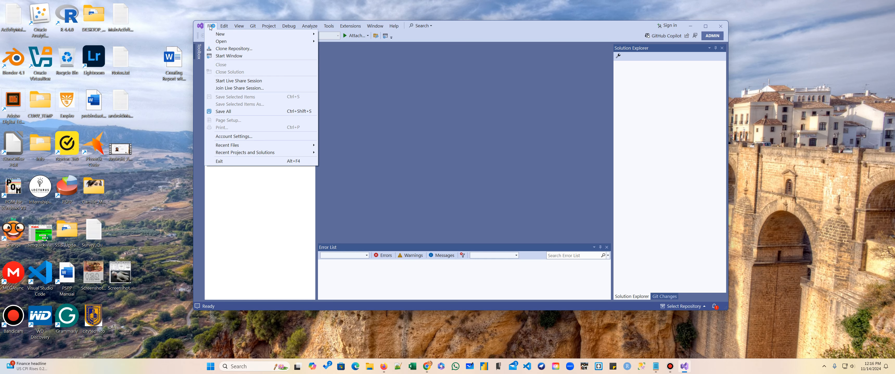
pyautogui.moveTo(221, 35)
pyautogui.click(332, 35)
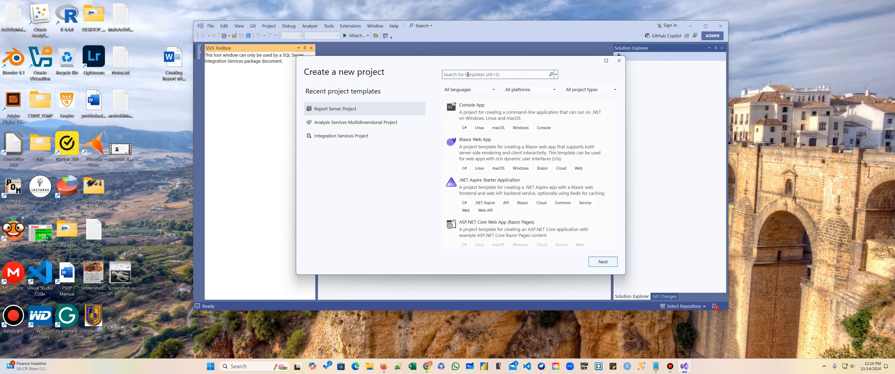
pyautogui.write('report')
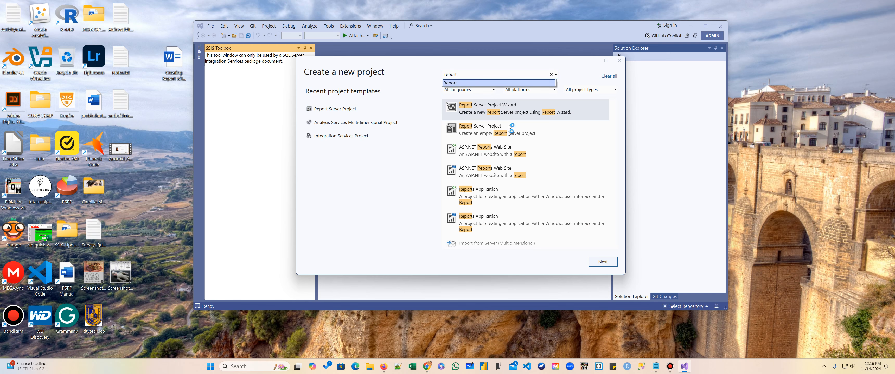
pyautogui.click(470, 130)
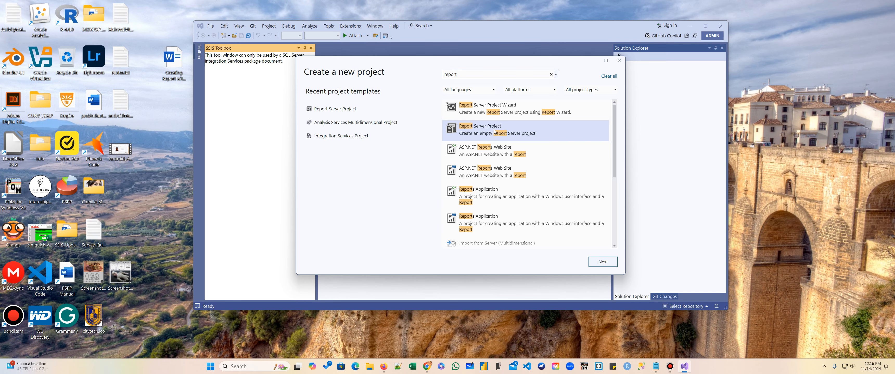
pyautogui.click(599, 261)
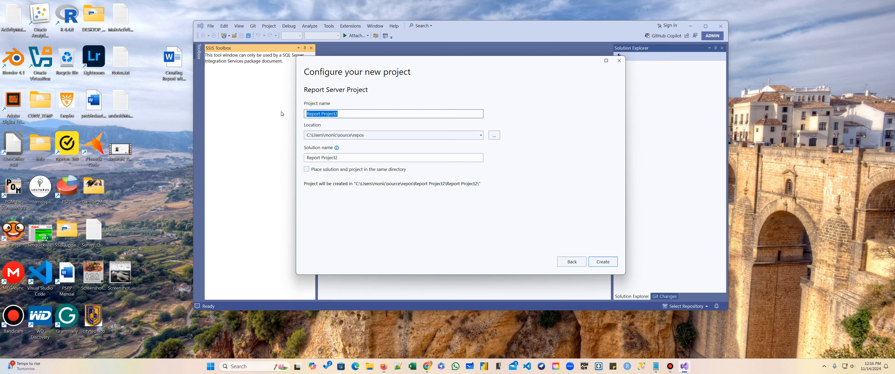
# Step: Name the project "ReportWith Calculations_Part2" and create it in the default location
pyautogui.write('Report')
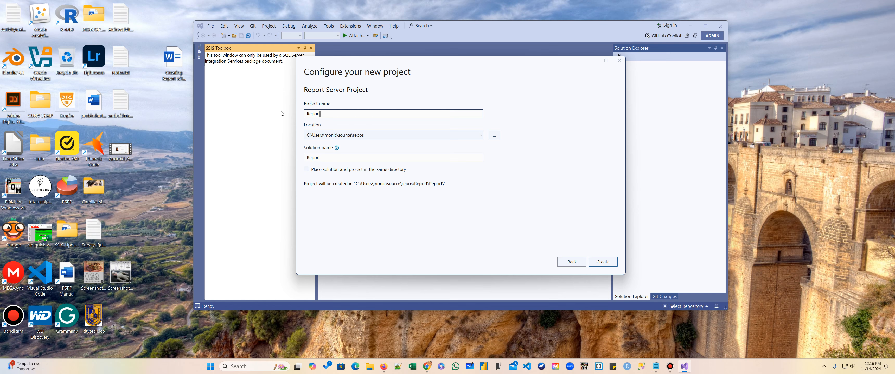
pyautogui.write('With Calvcu')
pyautogui.press('BackSpace')
pyautogui.press('BackSpace')
pyautogui.press('BackSpace')
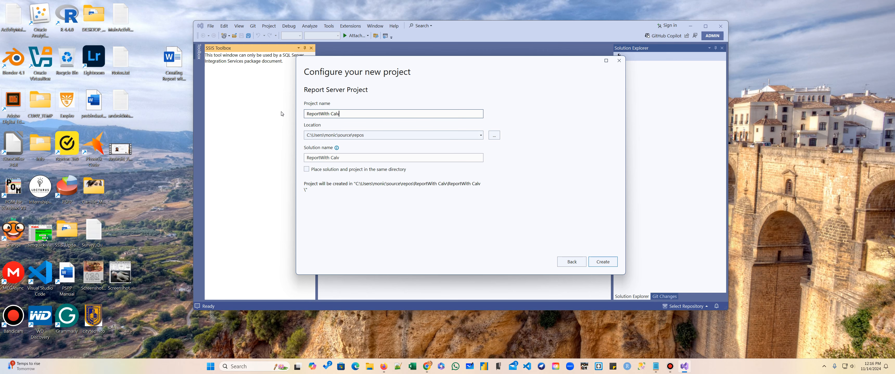
pyautogui.write('culations')
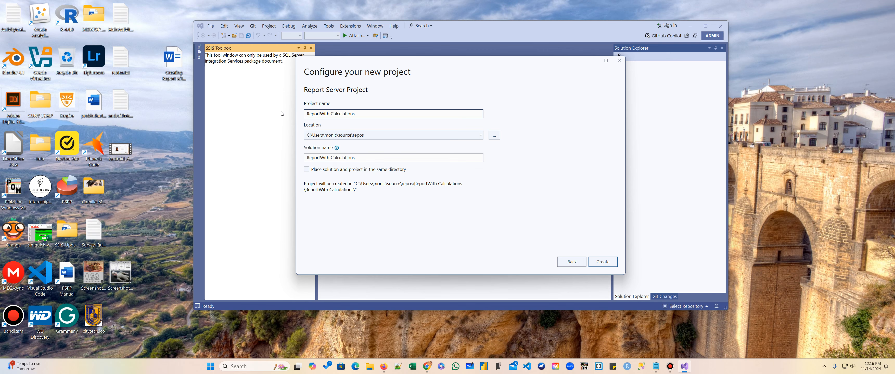
pyautogui.write('_Part2')
pyautogui.click(603, 261)
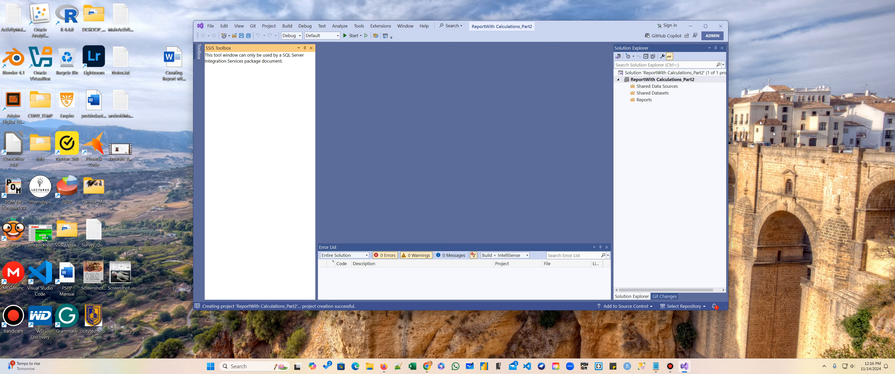
# Step: Add a new Report item named Report_with_Calculations.rdl to the Reports folder, then expand the folder and select the report
pyautogui.click(643, 101)
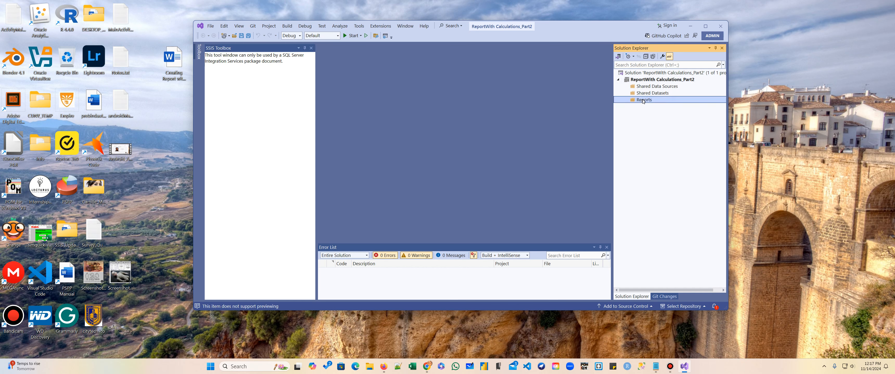
pyautogui.rightClick(643, 101)
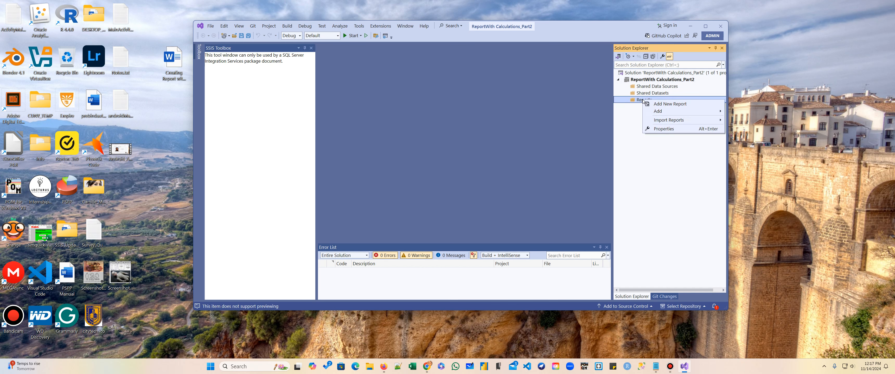
pyautogui.moveTo(708, 111)
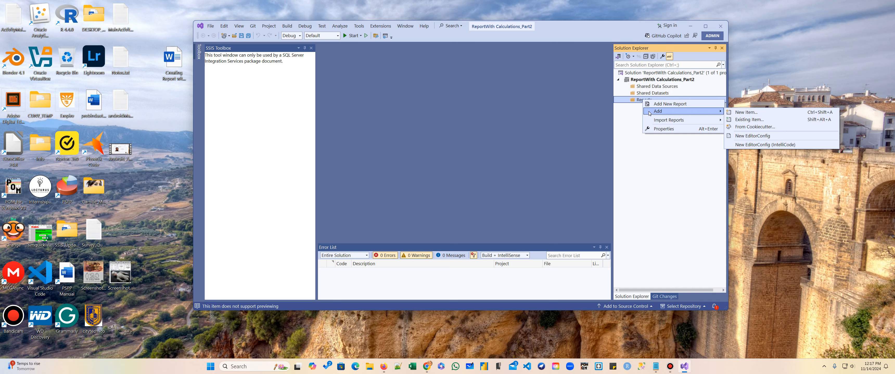
pyautogui.click(742, 112)
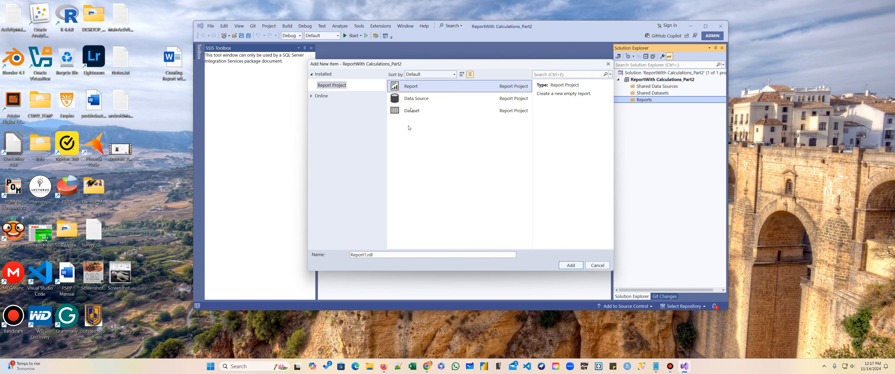
pyautogui.click(364, 254)
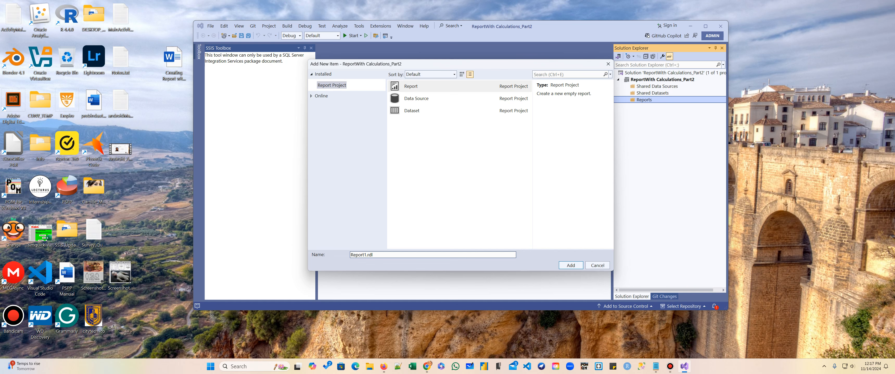
pyautogui.press('BackSpace')
pyautogui.write('_with_Calculatiosn')
pyautogui.press('BackSpace')
pyautogui.press('BackSpace')
pyautogui.write('ns')
pyautogui.click(571, 265)
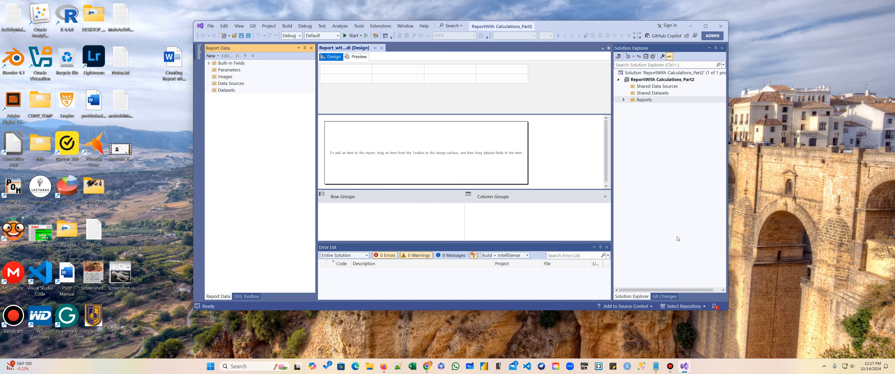
pyautogui.click(624, 100)
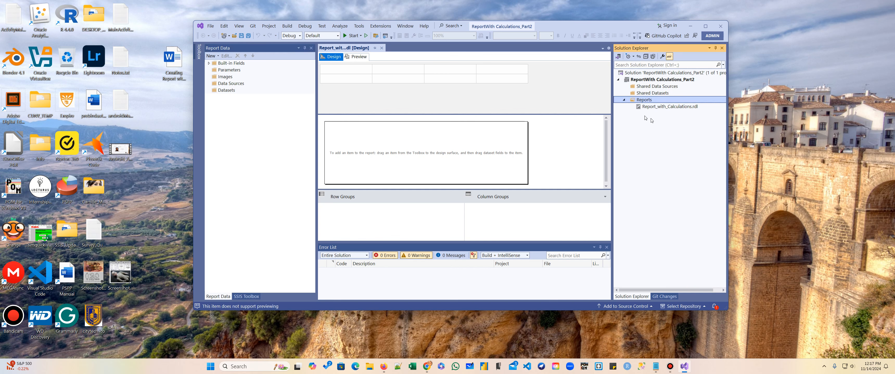
pyautogui.click(677, 107)
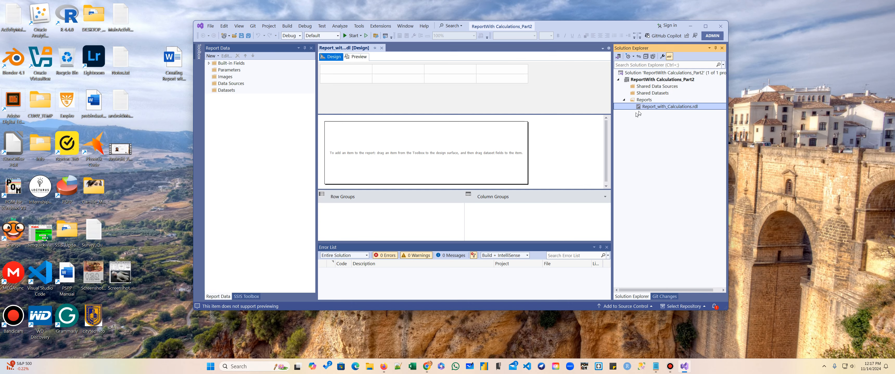
# Step: Add a new shared data source to the project, named DW, with the type Microsoft SQL Server
pyautogui.click(217, 86)
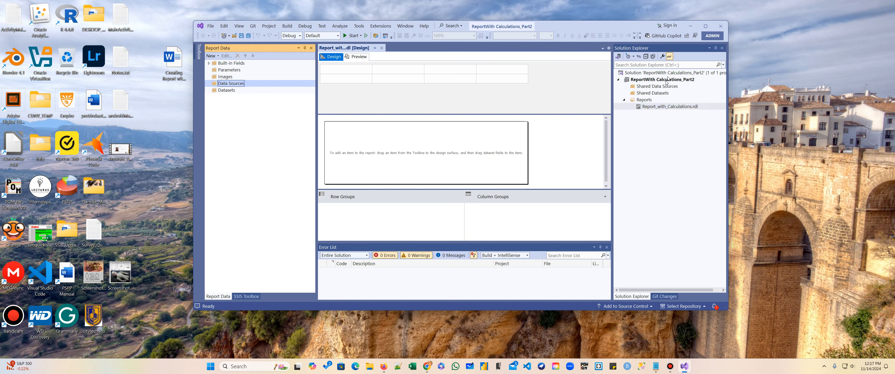
pyautogui.click(657, 89)
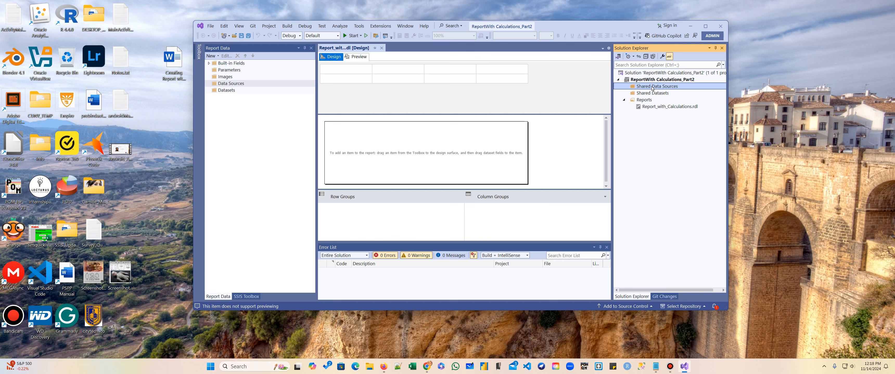
pyautogui.rightClick(651, 88)
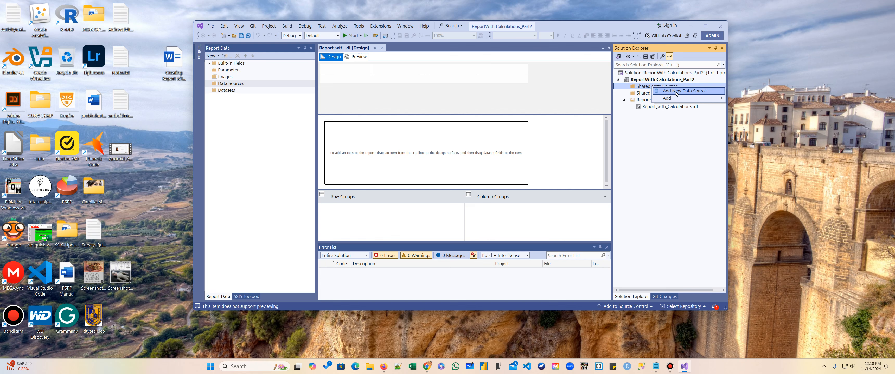
pyautogui.moveTo(676, 100)
pyautogui.click(675, 92)
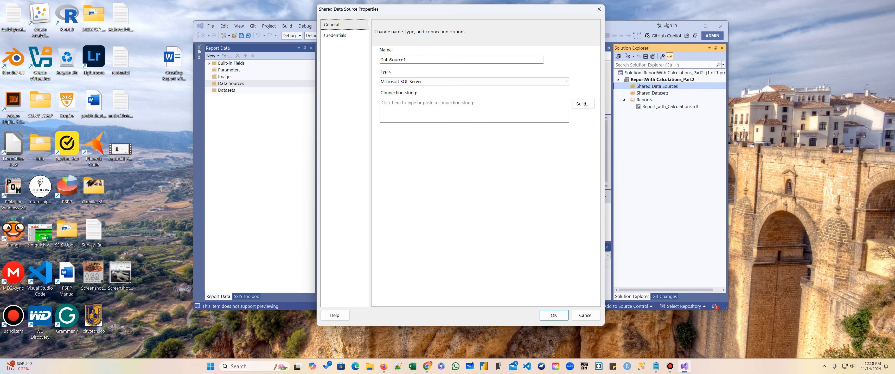
pyautogui.moveTo(418, 59); pyautogui.dragTo(360, 57)
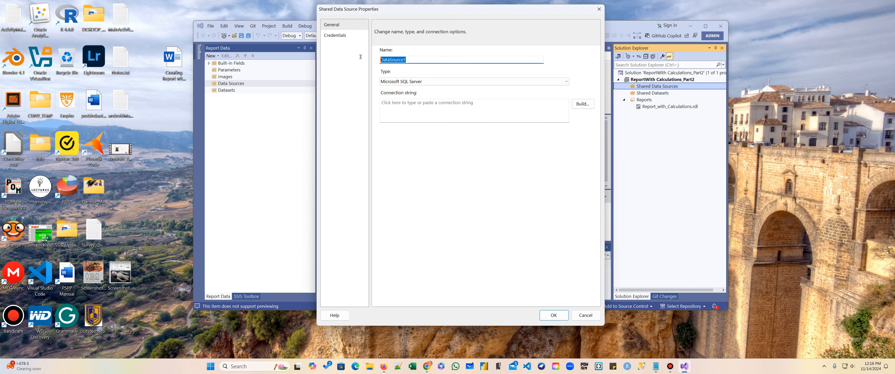
pyautogui.write('DW')
pyautogui.click(566, 82)
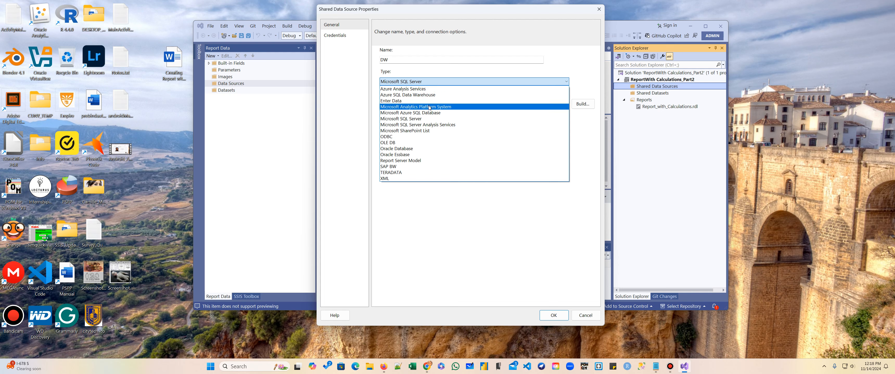
pyautogui.click(410, 119)
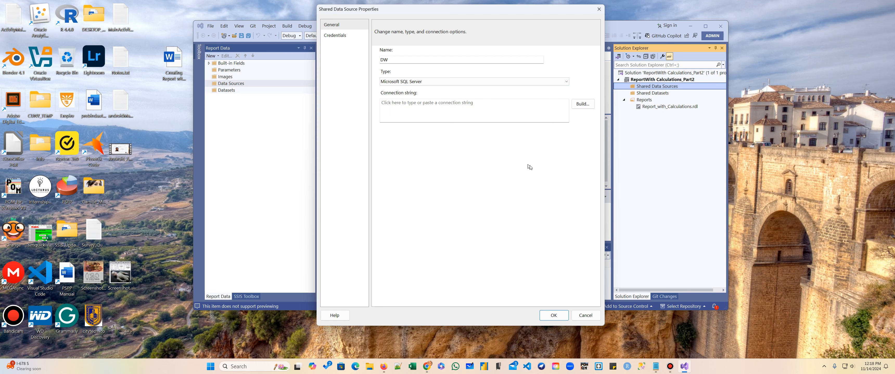
# Step: Switch to Notepad, copy the server name DESKTOP-K0F0RMJ\MSSQLSERVER202, and return to the data source properties without saving the note
pyautogui.moveTo(662, 373)
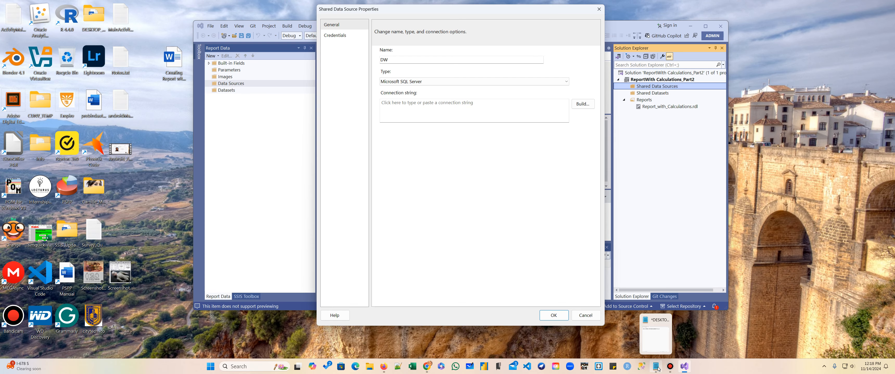
pyautogui.click(656, 368)
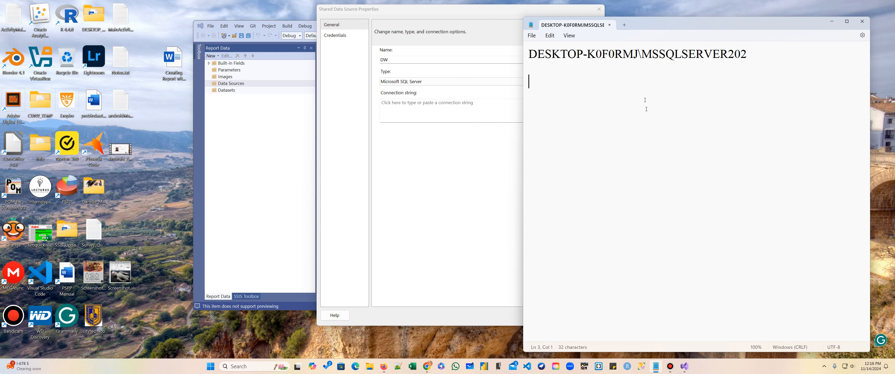
pyautogui.moveTo(747, 54); pyautogui.dragTo(560, 58)
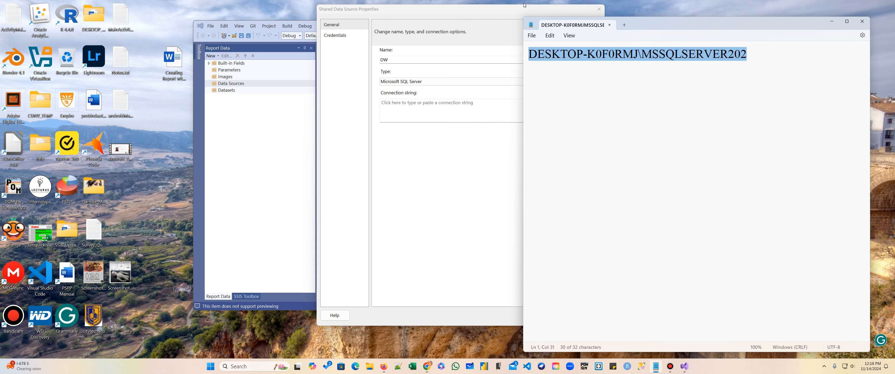
pyautogui.click(862, 21)
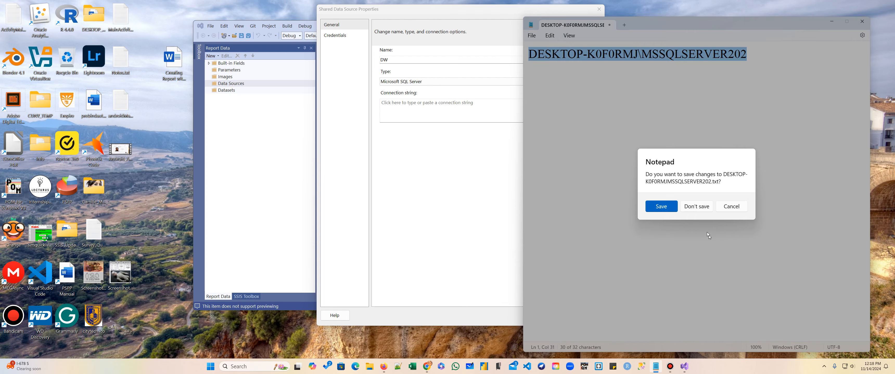
pyautogui.click(661, 207)
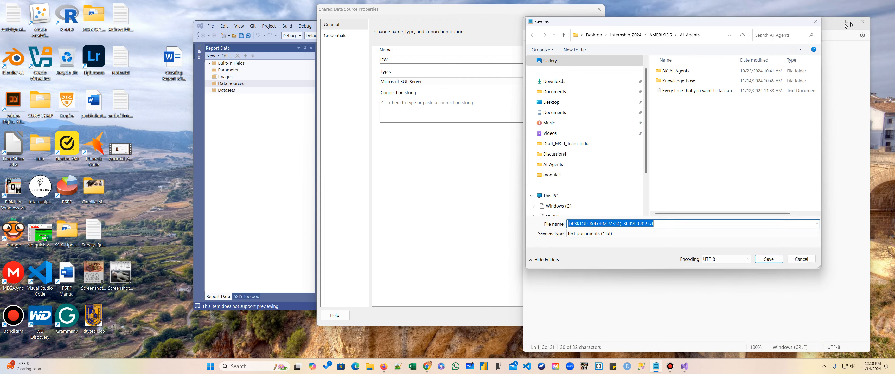
pyautogui.click(816, 21)
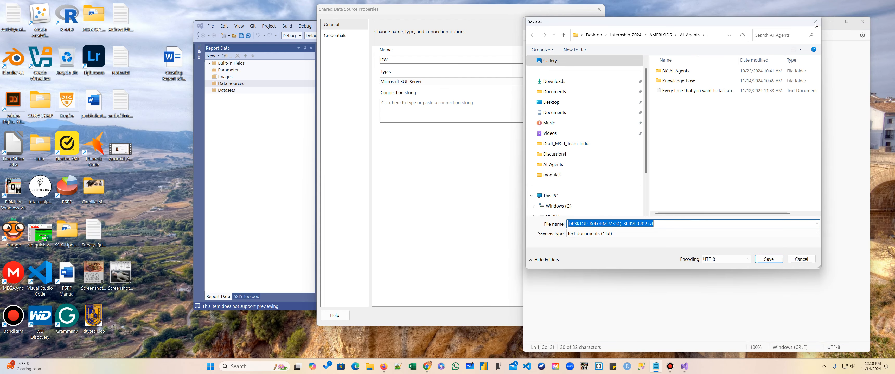
pyautogui.click(831, 21)
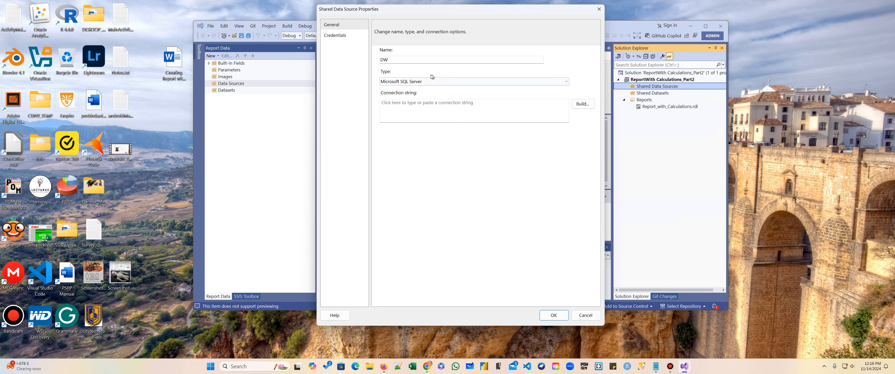
# Step: Build the DW connection using server DESKTOP-K0F0RMJ\MSSQLSERVER202 with Windows Authentication and the database AdventureWorksDW2022
pyautogui.click(583, 105)
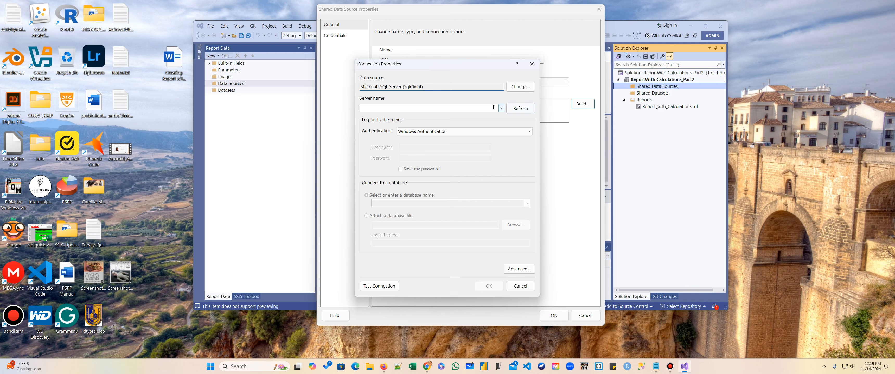
pyautogui.click(490, 108)
pyautogui.write('DESKTOP-K0F0RMJ\\MSSQLSERVER202')
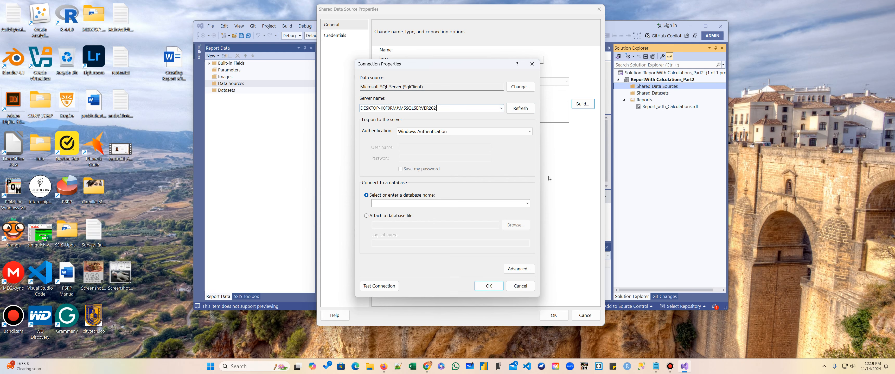
pyautogui.click(527, 204)
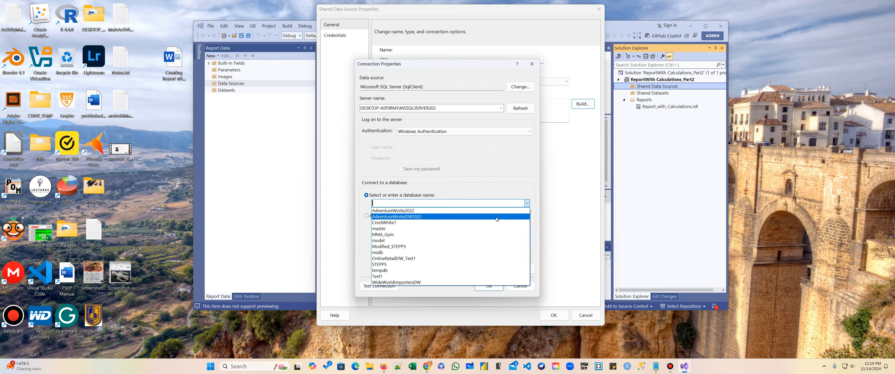
pyautogui.click(497, 217)
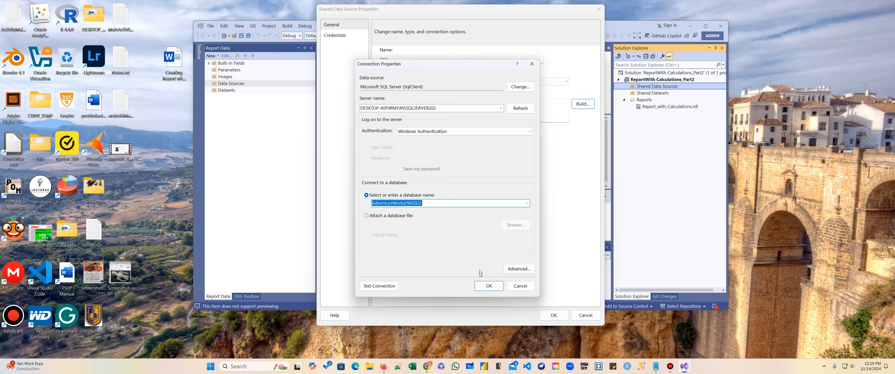
# Step: Test the connection and accept it, and widen the data source properties window to place the cursor at the end of the connection string
pyautogui.click(387, 289)
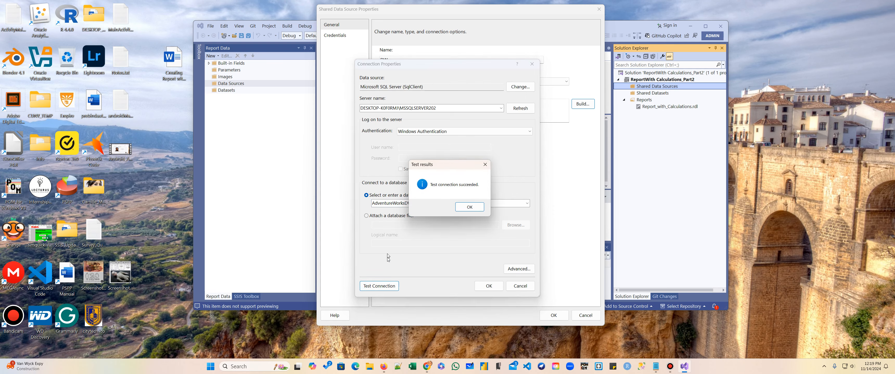
pyautogui.click(475, 209)
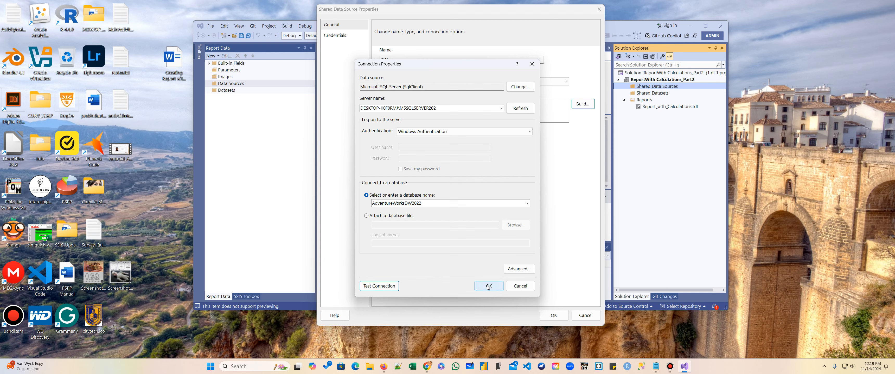
pyautogui.click(484, 286)
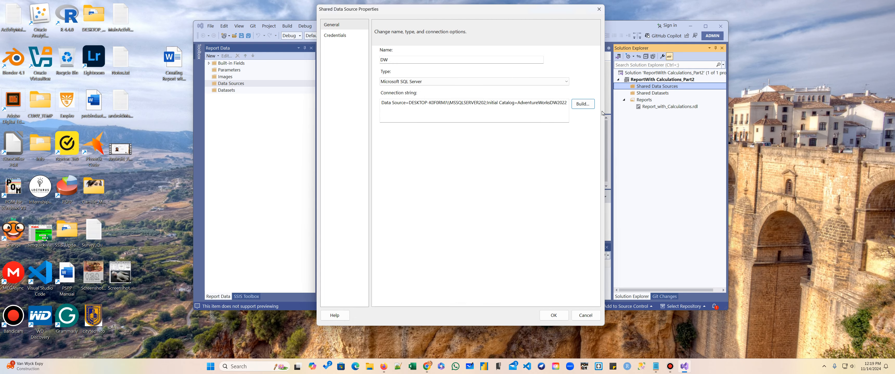
pyautogui.moveTo(605, 113); pyautogui.dragTo(768, 110)
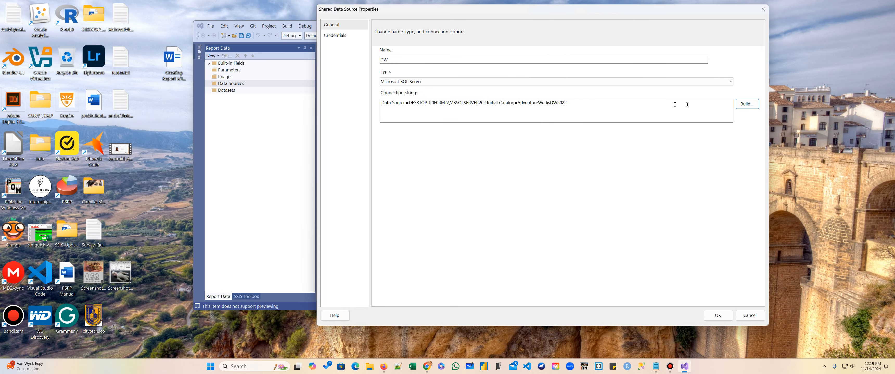
pyautogui.click(606, 105)
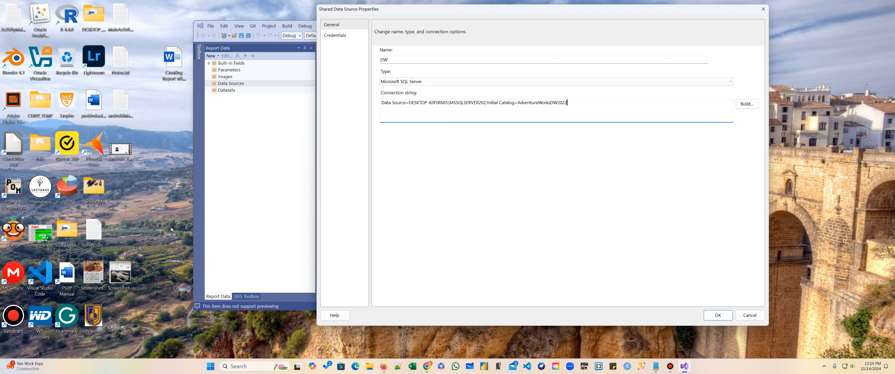
# Step: Open the Updated_CREATING a REPORT_Part1 Word document from the Desktop folder and find its data source connection string on page 4
pyautogui.click(369, 367)
pyautogui.click(28, 126)
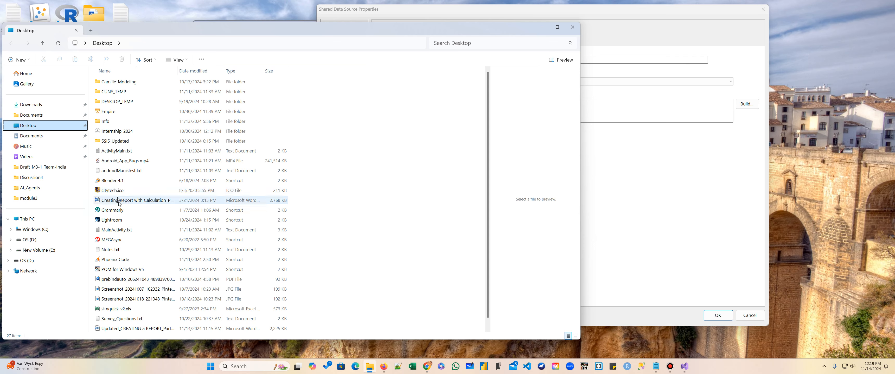
pyautogui.scroll(-1, 146, 285)
pyautogui.doubleClick(137, 318)
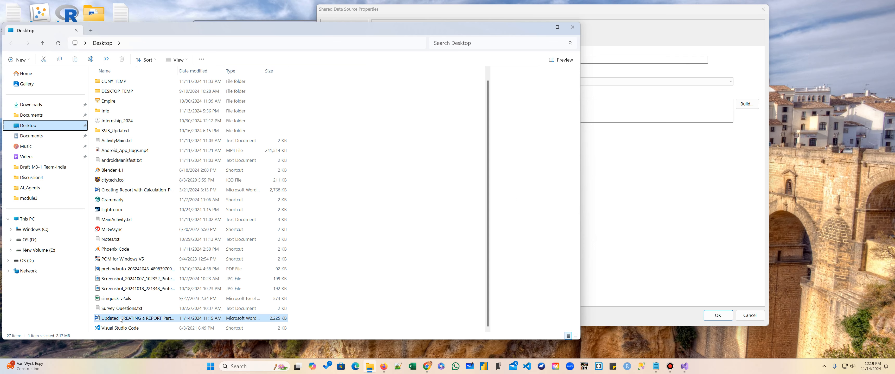
pyautogui.scroll(-20, 414, 188)
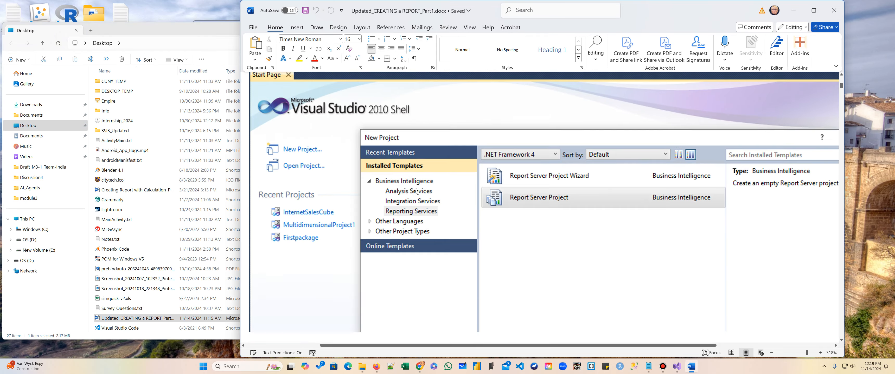
pyautogui.scroll(-15, 415, 188)
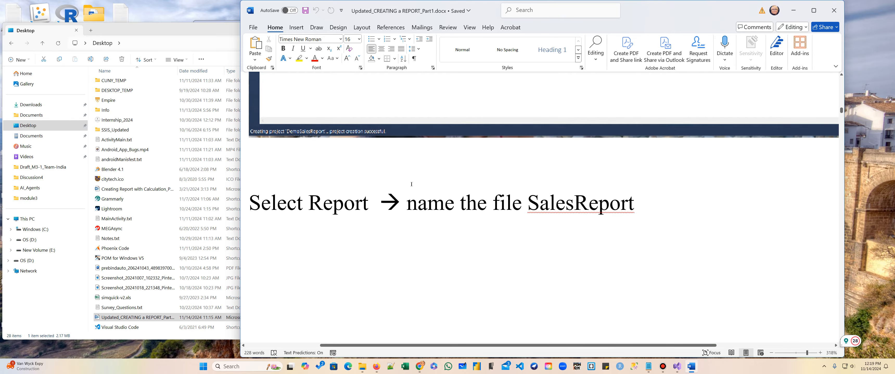
pyautogui.scroll(-15, 410, 184)
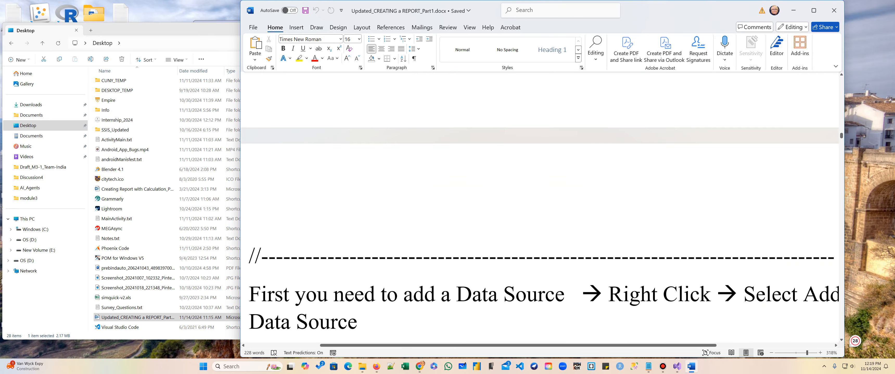
pyautogui.scroll(-10, 411, 185)
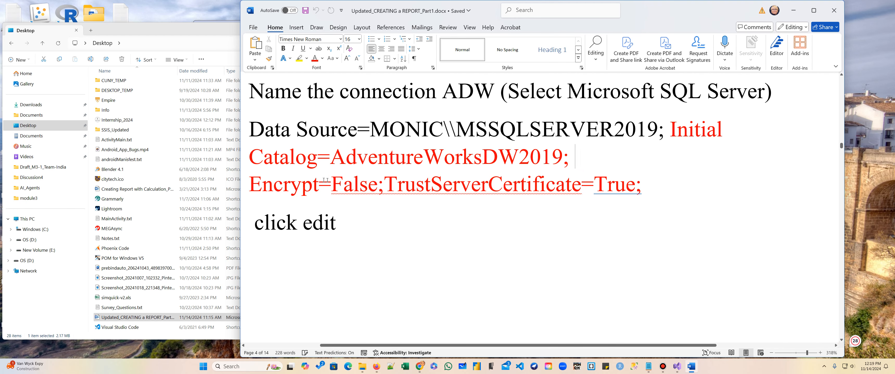
# Step: Copy the line "Encrypt=False;TrustServerCertificate=True;" from the Word document and minimize the document
pyautogui.click(261, 184)
pyautogui.moveTo(261, 184); pyautogui.dragTo(582, 185)
pyautogui.tripleClick(623, 190)
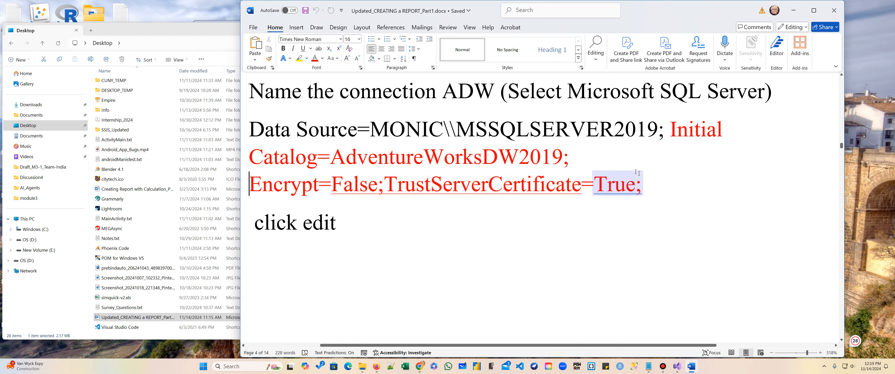
pyautogui.rightClick(623, 190)
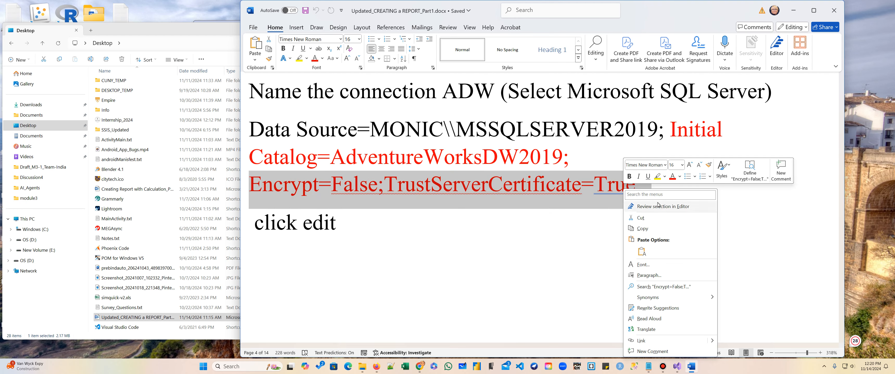
pyautogui.click(649, 229)
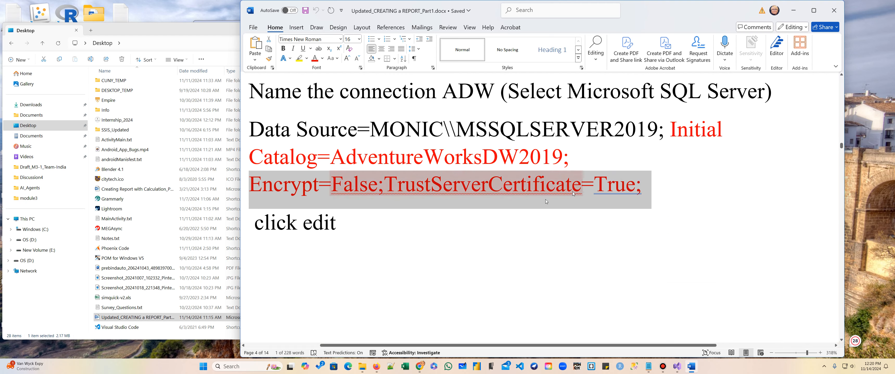
pyautogui.click(793, 10)
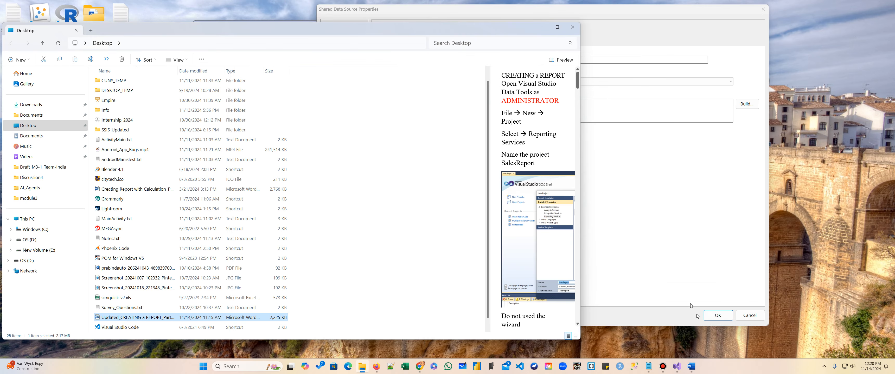
# Step: Return to the shared data source properties and append "; Encrypt=False; TrustServerCertificate=True;" to the connection string
pyautogui.moveTo(662, 365)
pyautogui.click(543, 27)
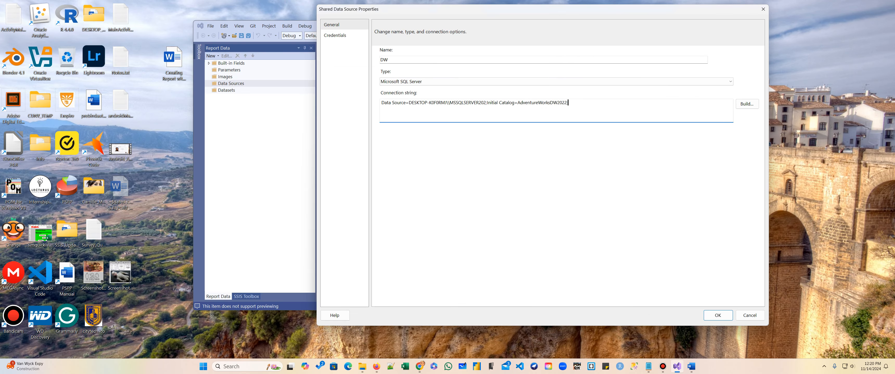
pyautogui.hotkey('ctrl', 'v')
pyautogui.click(568, 102)
pyautogui.click(598, 103)
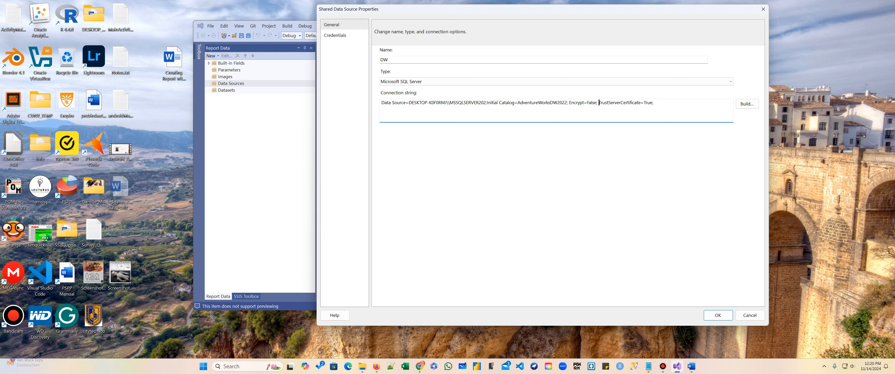
# Step: Review the credentials settings of DW, save the shared data source, and expand the Shared Data Sources folder
pyautogui.click(343, 36)
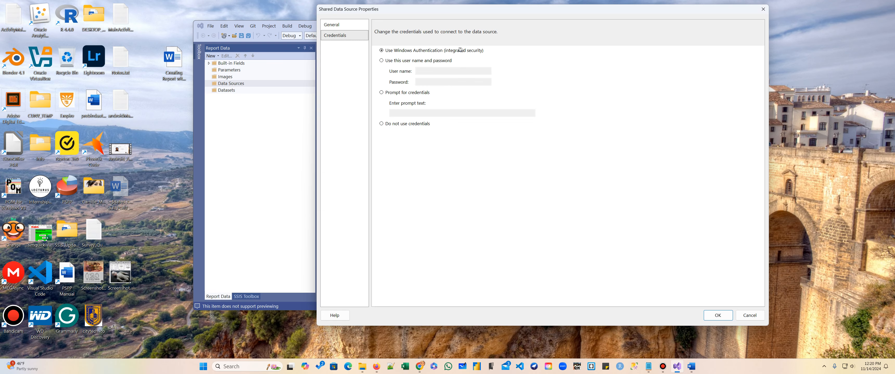
pyautogui.click(331, 25)
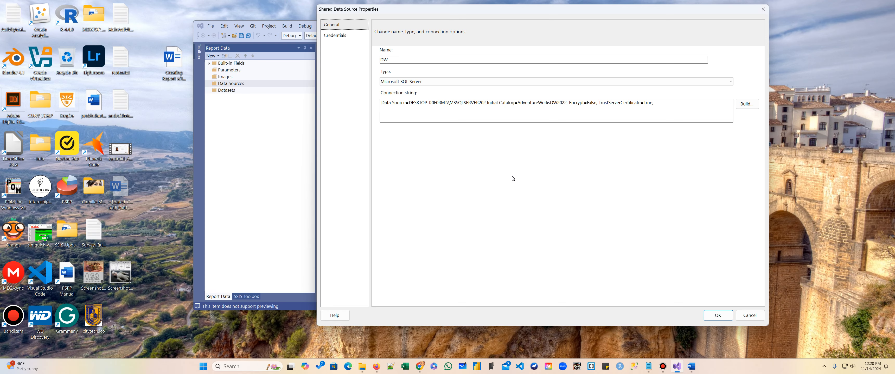
pyautogui.click(717, 316)
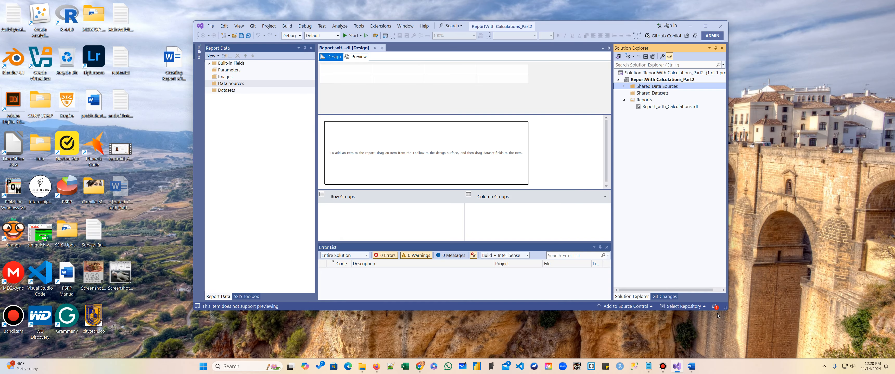
pyautogui.click(623, 86)
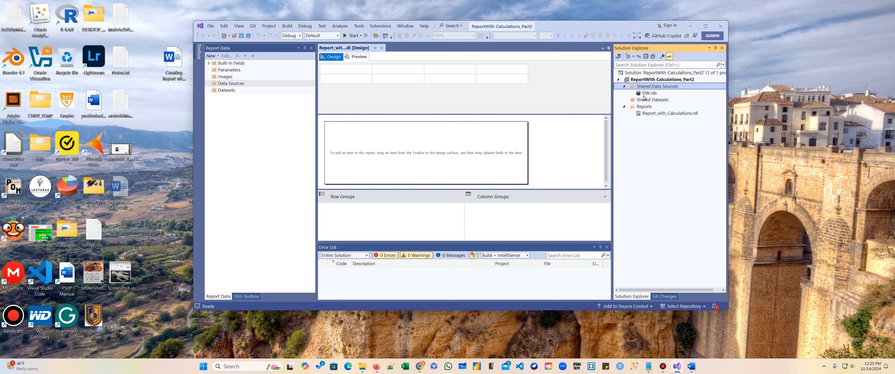
pyautogui.click(232, 84)
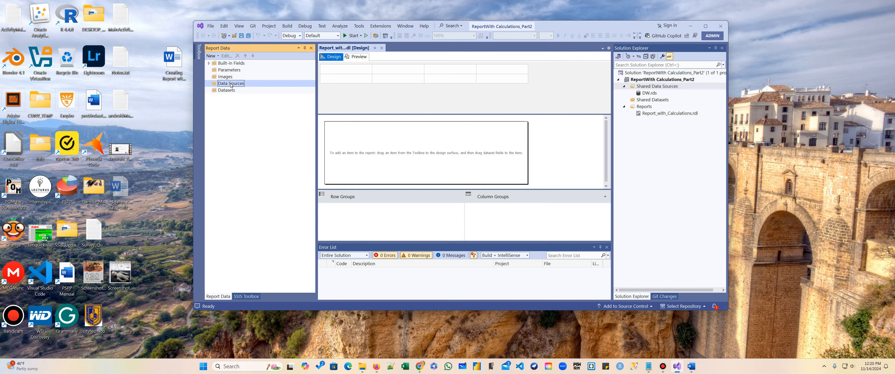
pyautogui.rightClick(216, 83)
pyautogui.click(243, 88)
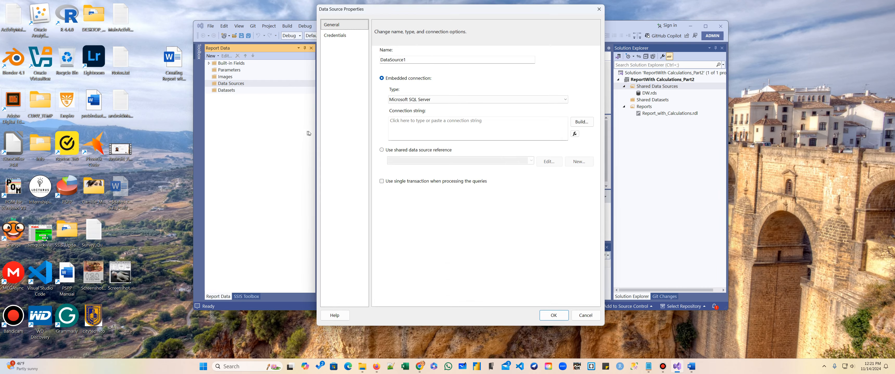
pyautogui.click(597, 11)
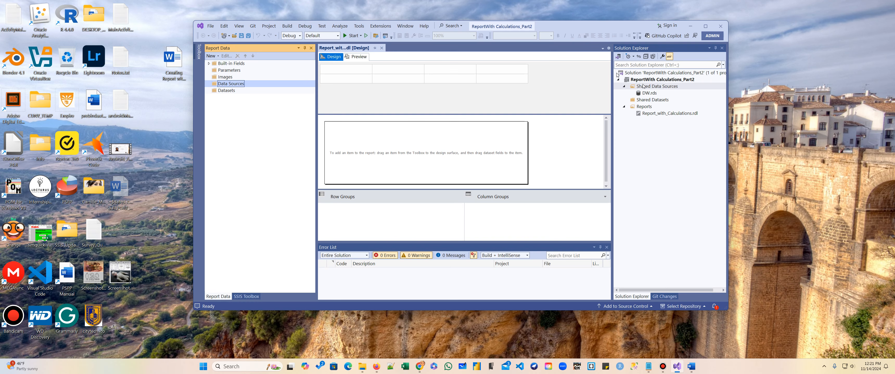
# Step: Add a data source to the report and name it ADW
pyautogui.rightClick(214, 83)
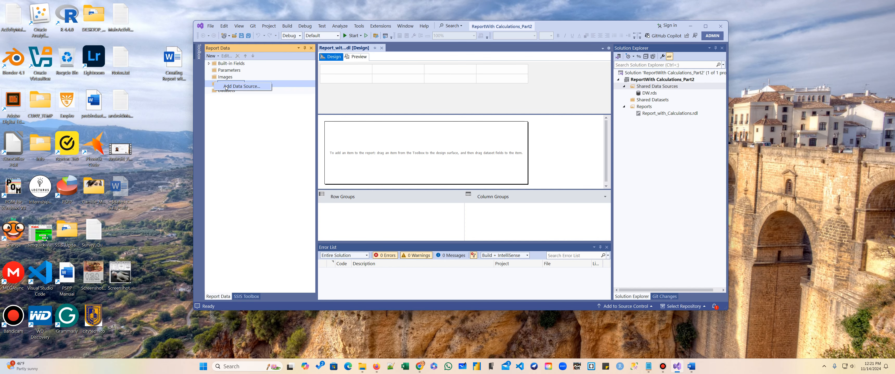
pyautogui.click(240, 86)
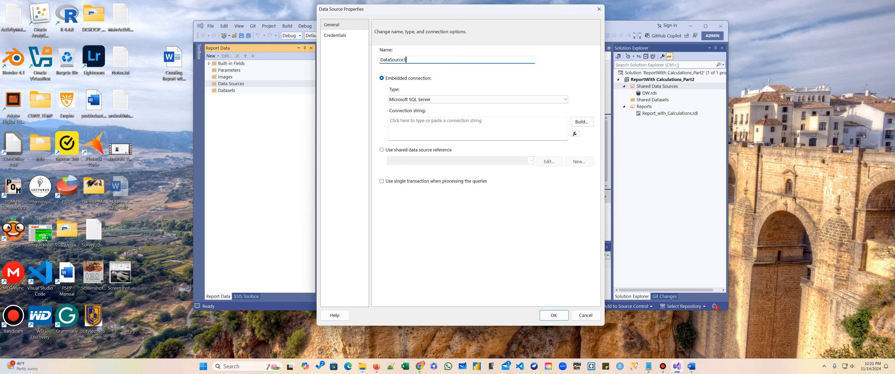
pyautogui.doubleClick(431, 60)
pyautogui.write('ADW')
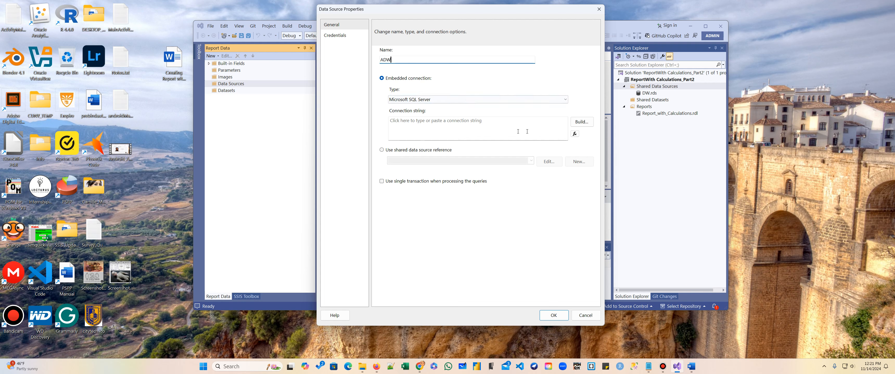
# Step: Point ADW to the shared data source DW, check its credentials settings, and save the data source
pyautogui.click(382, 151)
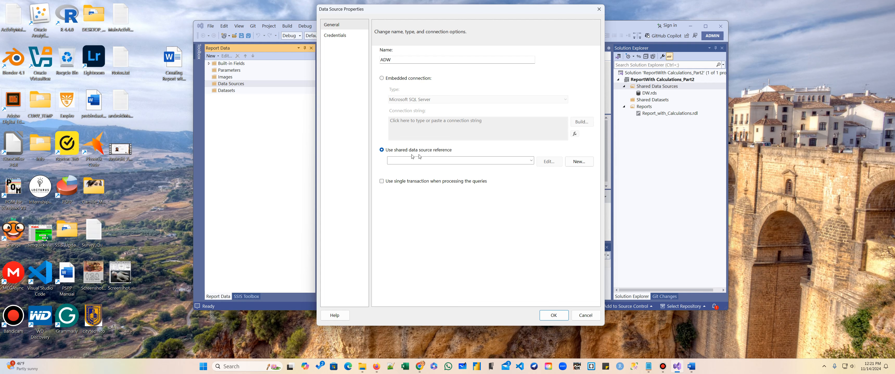
pyautogui.click(530, 161)
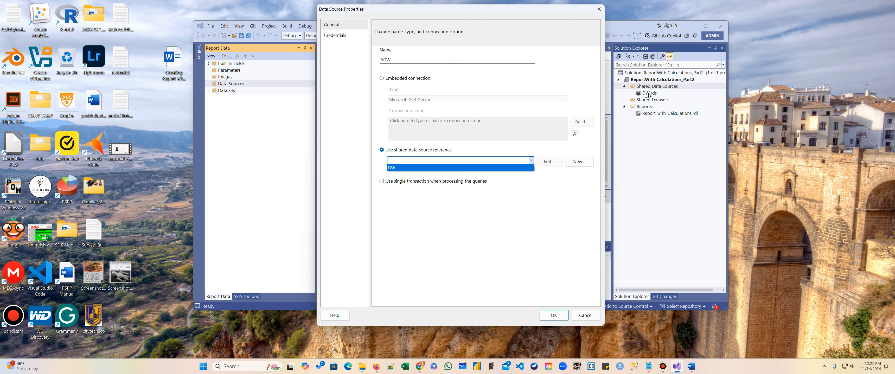
pyautogui.click(515, 168)
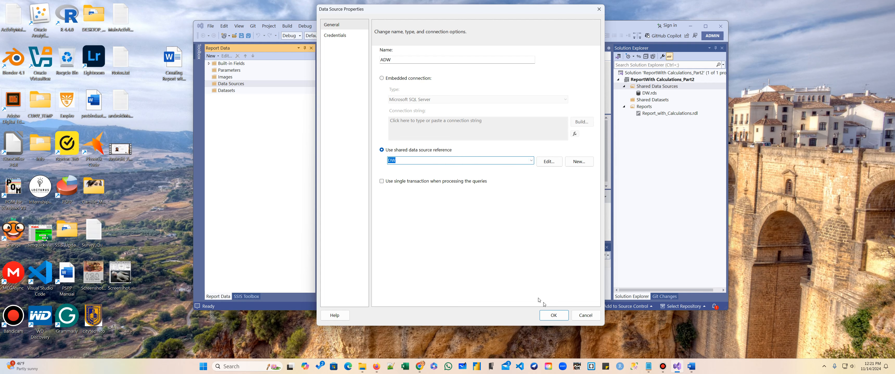
pyautogui.click(343, 35)
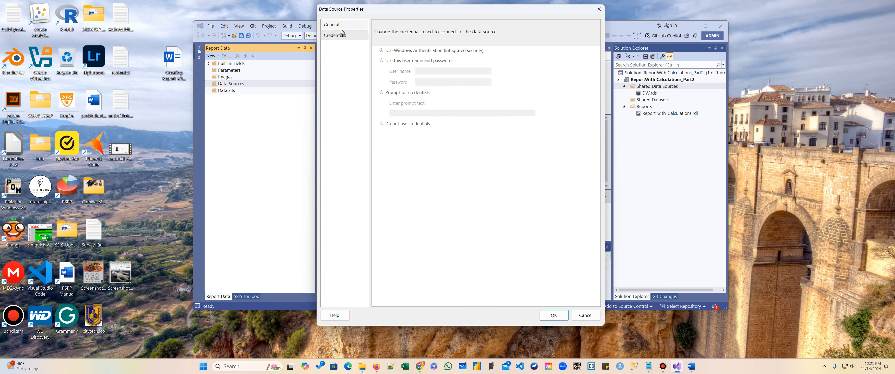
pyautogui.click(337, 28)
pyautogui.click(553, 315)
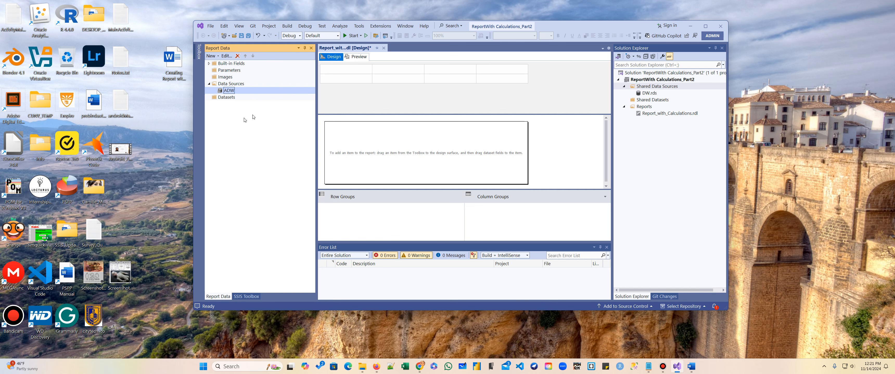
# Step: Start a new dataset named GPR, embedded in the report, with ADW as its data source
pyautogui.click(227, 98)
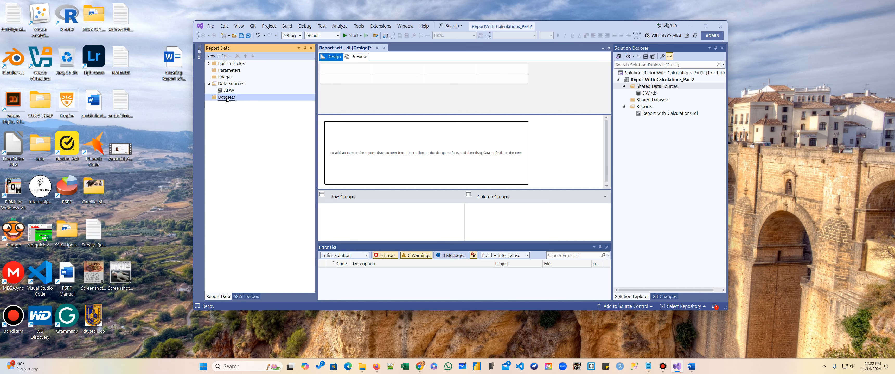
pyautogui.rightClick(227, 98)
pyautogui.click(279, 104)
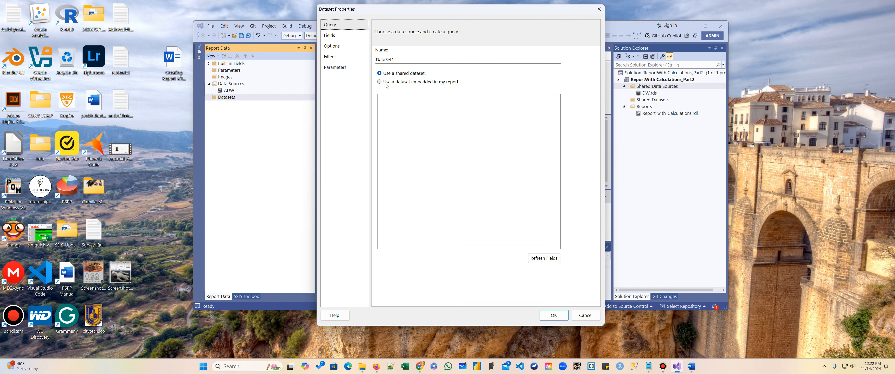
pyautogui.press('Tab')
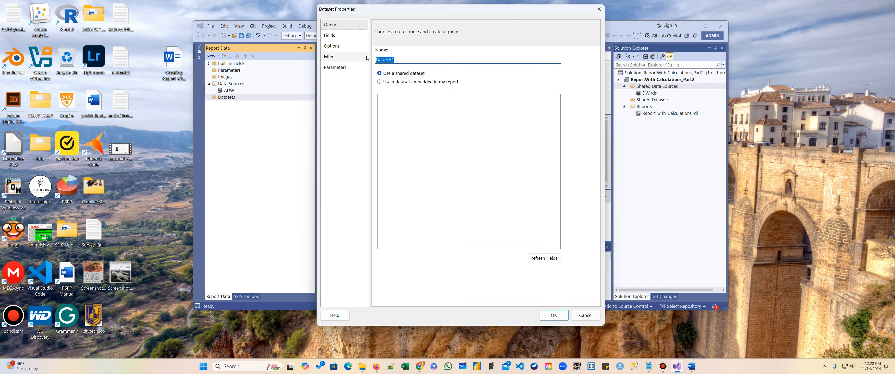
pyautogui.write('GPR')
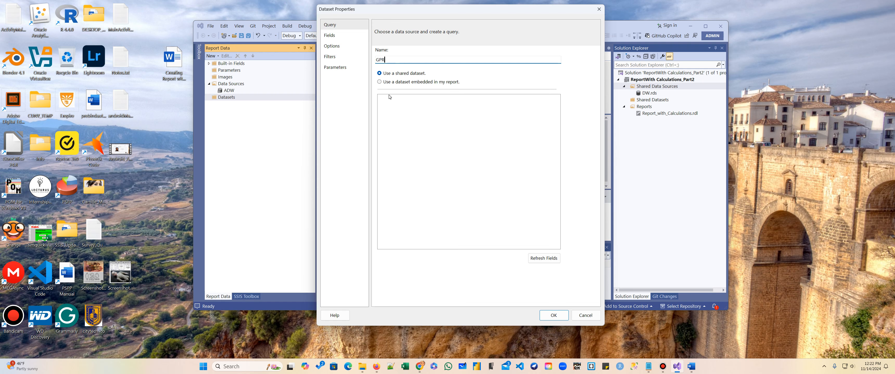
pyautogui.click(379, 82)
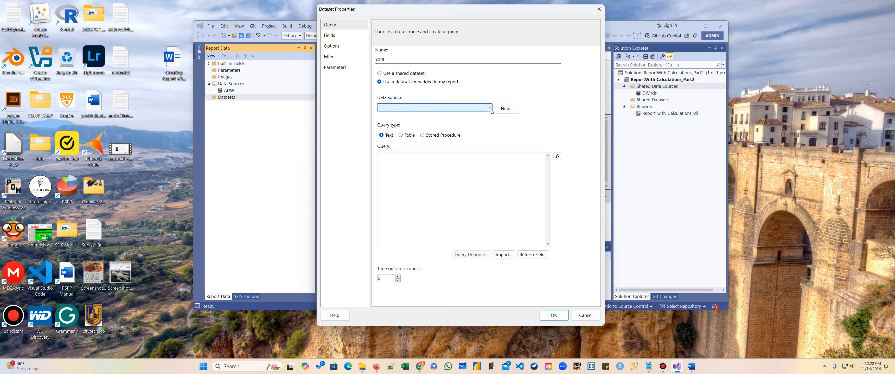
pyautogui.click(488, 108)
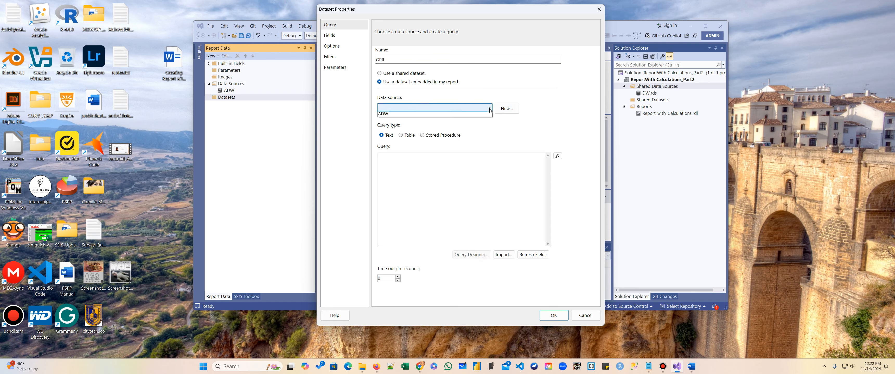
pyautogui.click(474, 115)
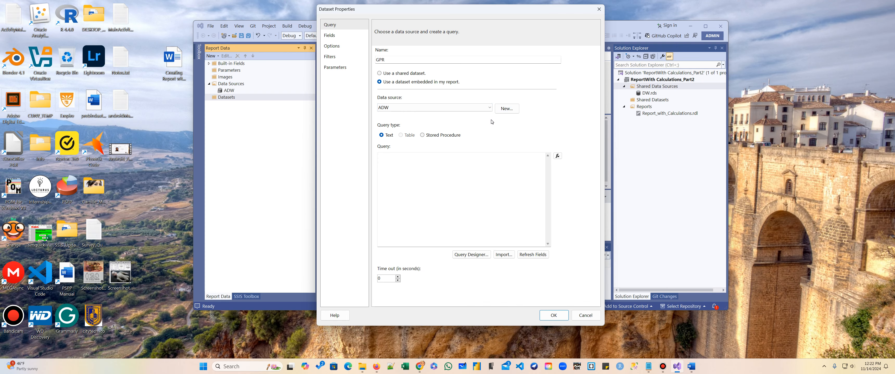
# Step: Try to open the Query Designer for the GPR dataset and cancel the dataset
pyautogui.click(471, 258)
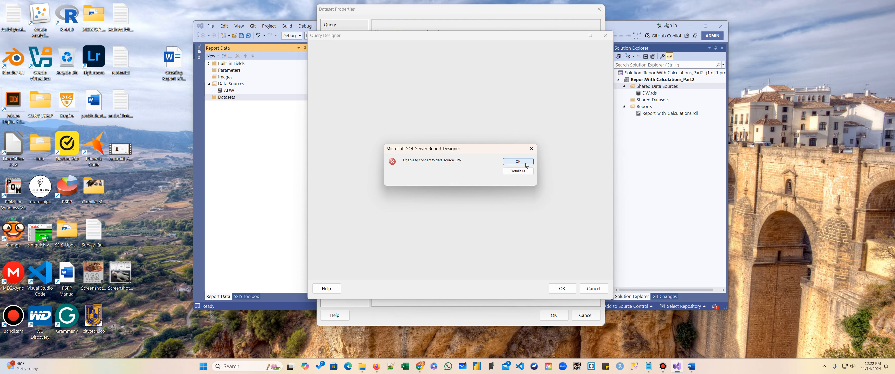
pyautogui.click(515, 161)
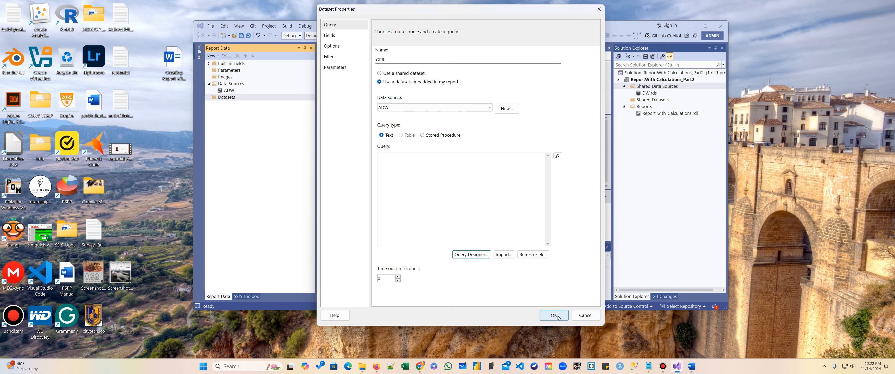
pyautogui.click(585, 316)
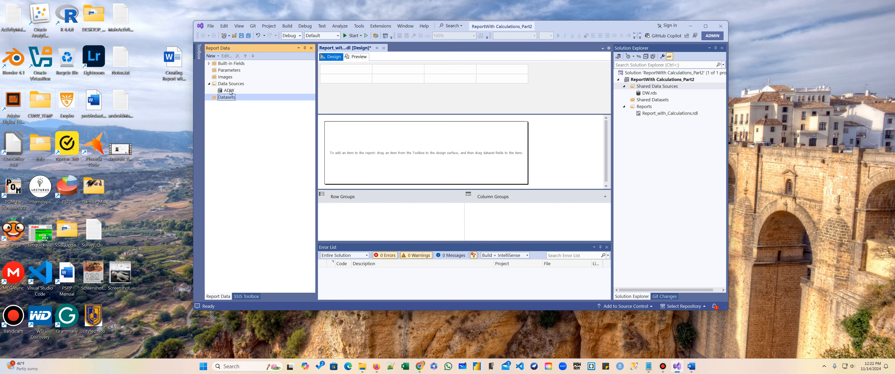
# Step: Check the general and credentials settings of the report data source ADW and confirm them
pyautogui.click(229, 91)
pyautogui.doubleClick(230, 92)
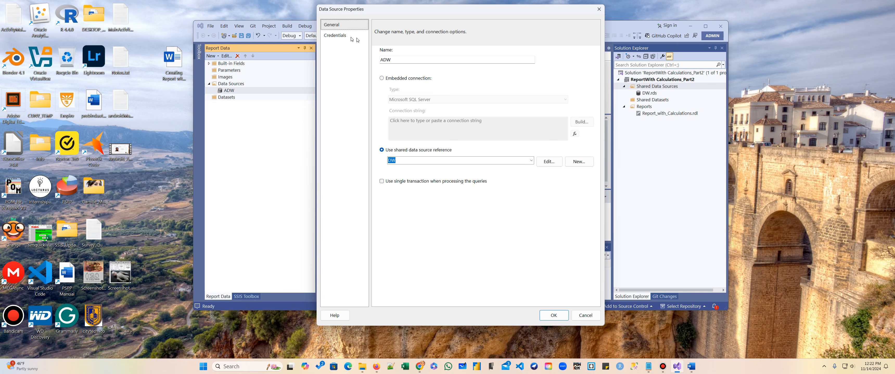
pyautogui.click(342, 37)
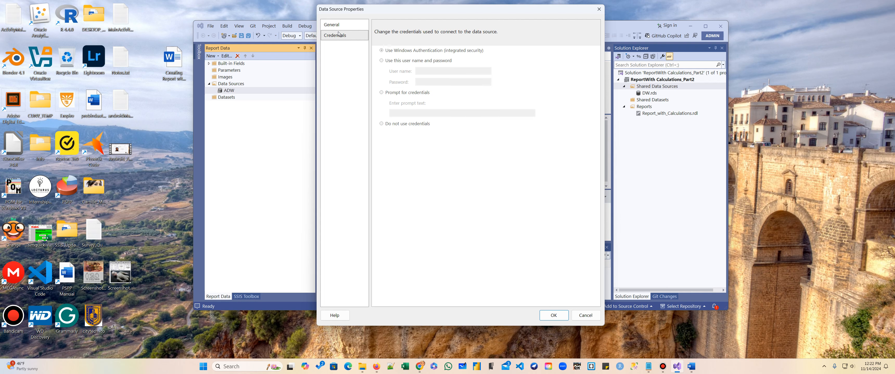
pyautogui.click(332, 25)
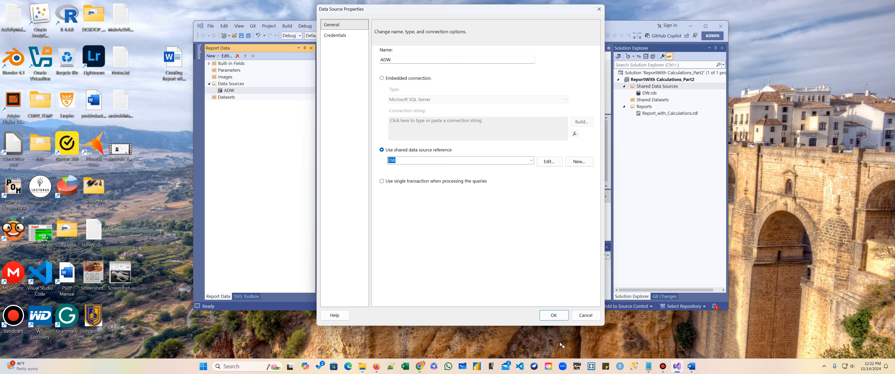
pyautogui.click(553, 315)
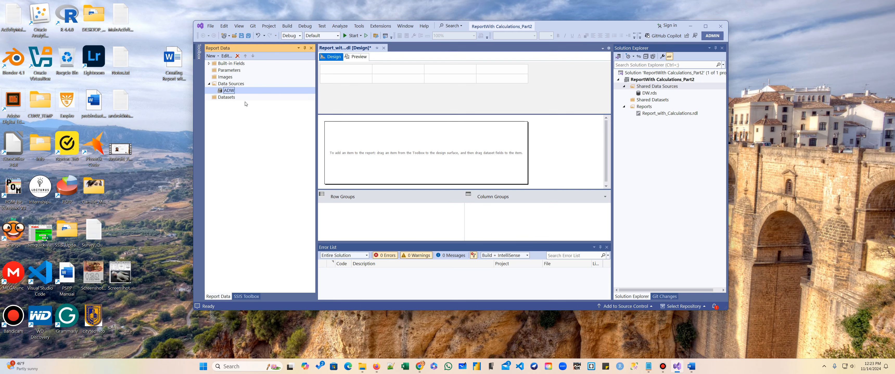
# Step: Reopen the properties of ADW, examine which credentials option it uses, and close the properties
pyautogui.click(230, 98)
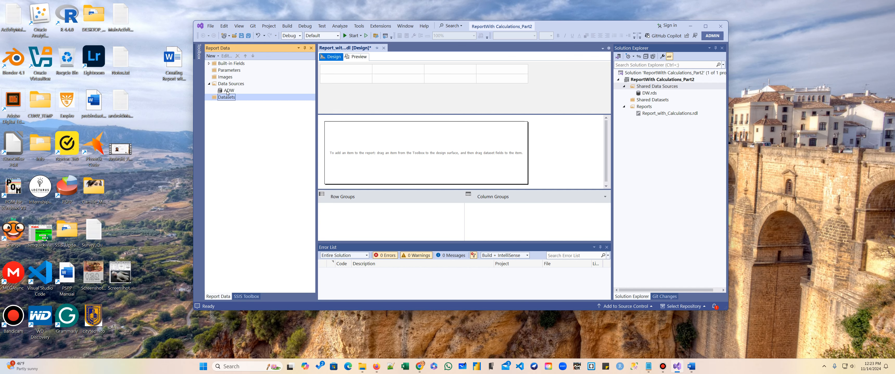
pyautogui.click(228, 91)
pyautogui.rightClick(227, 92)
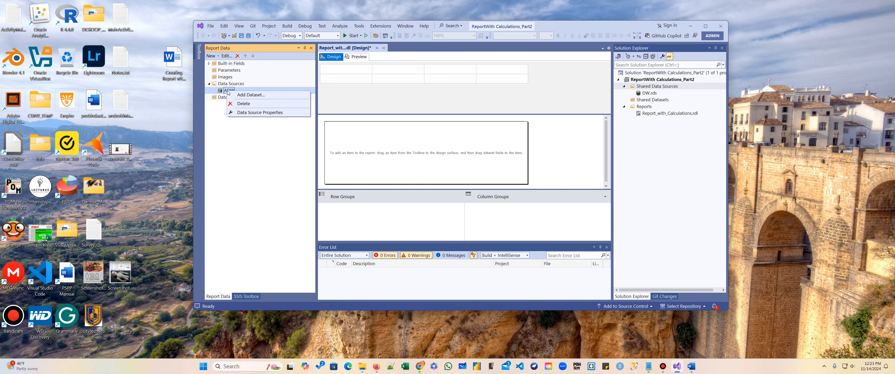
pyautogui.click(259, 115)
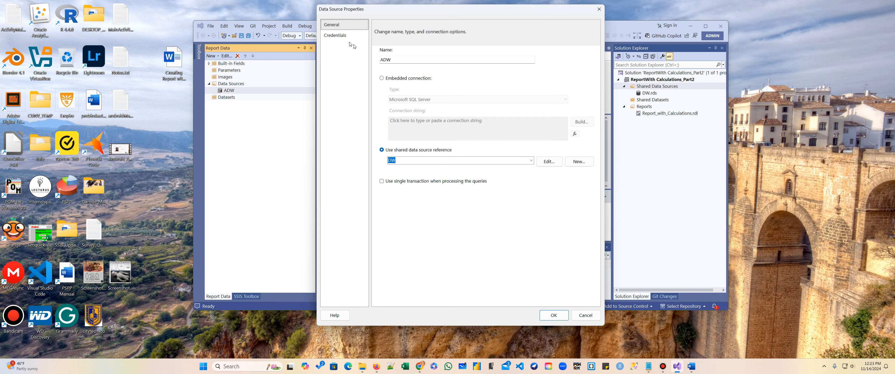
pyautogui.click(335, 36)
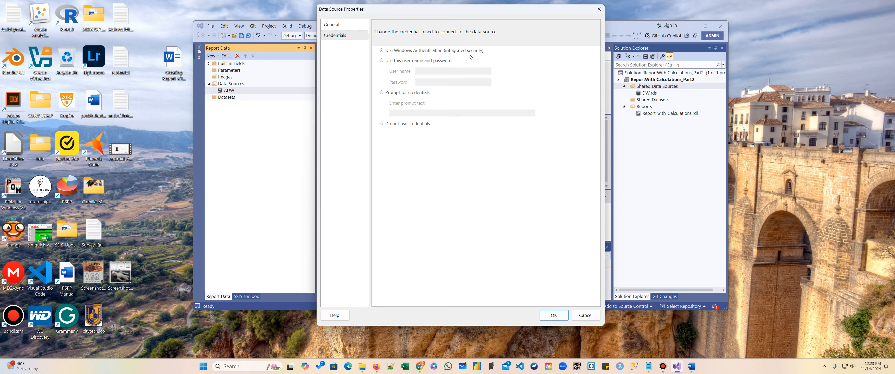
pyautogui.click(599, 9)
# Step: Examine the connection string and credentials settings of the shared data source DW.rds and close its properties
pyautogui.click(650, 93)
pyautogui.doubleClick(649, 94)
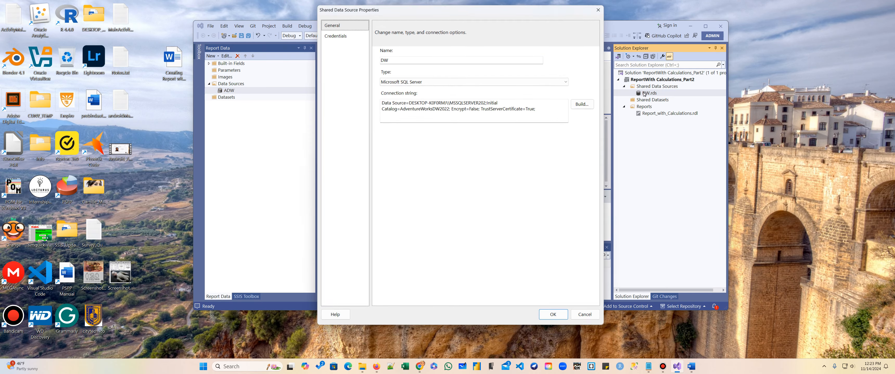
pyautogui.click(336, 37)
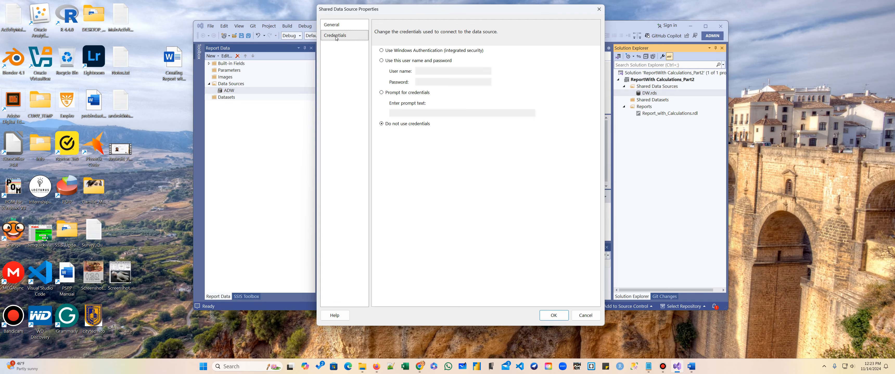
pyautogui.click(600, 10)
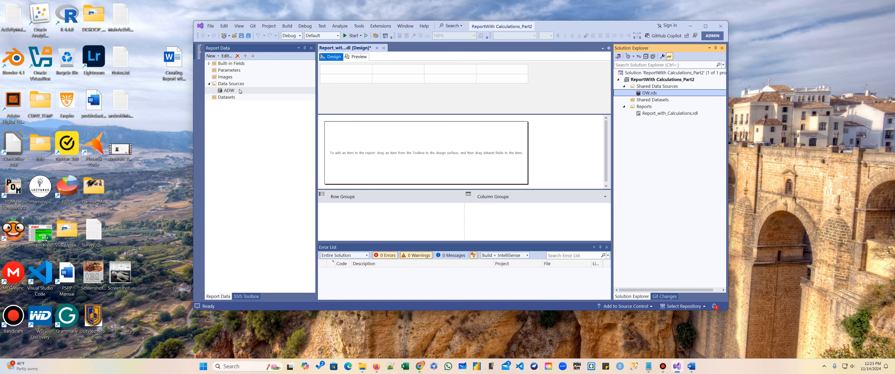
# Step: Compare with the credentials settings of the report data source ADW and close its properties without changes
pyautogui.rightClick(240, 91)
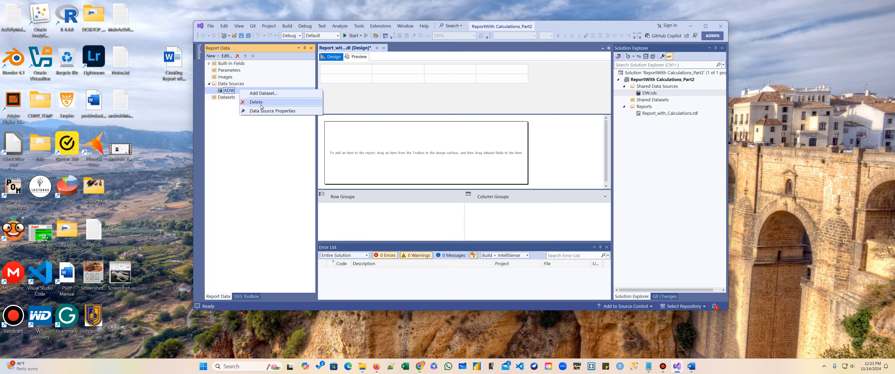
pyautogui.click(260, 111)
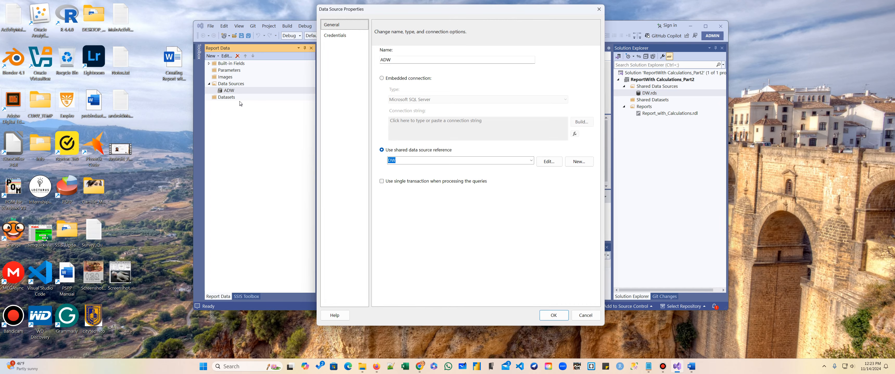
pyautogui.click(334, 35)
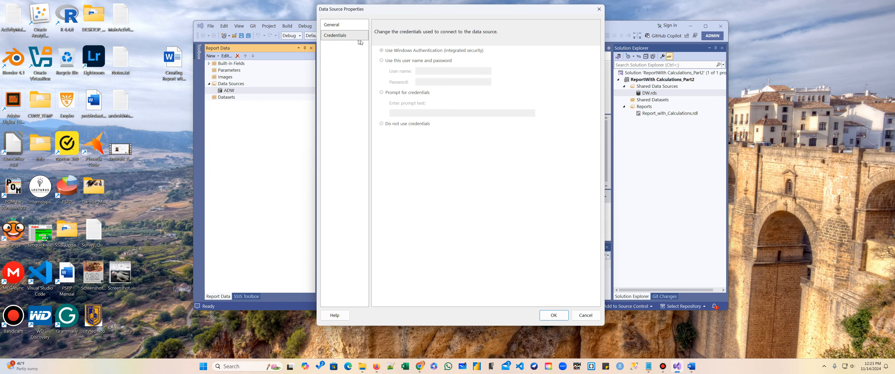
pyautogui.click(603, 9)
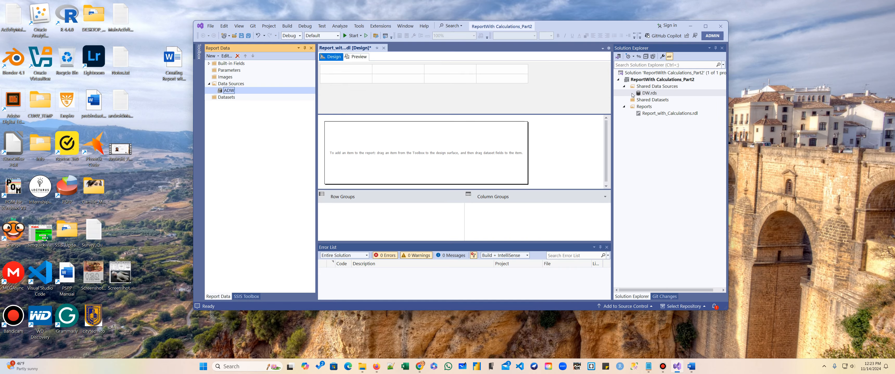
# Step: Set the credentials of the shared data source DW.rds to Windows Authentication (integrated security)
pyautogui.rightClick(648, 94)
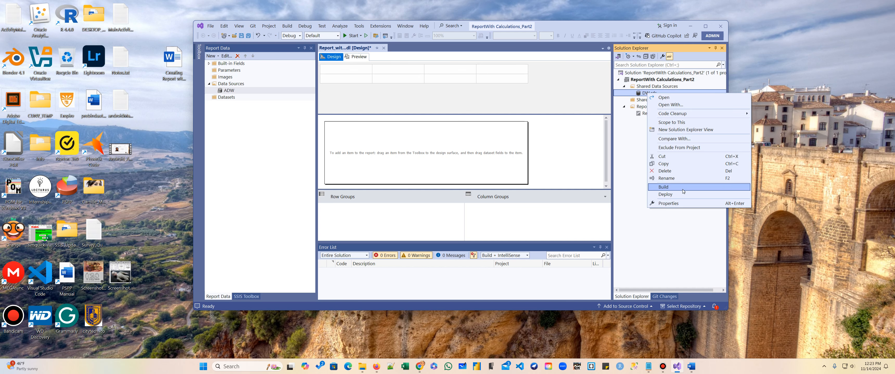
pyautogui.click(668, 204)
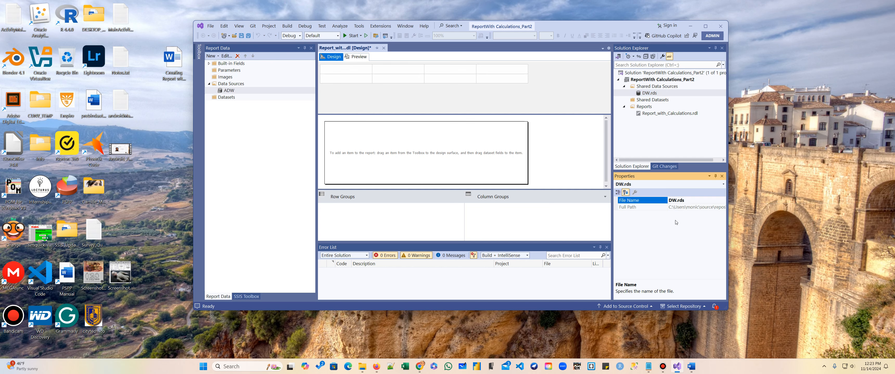
pyautogui.doubleClick(648, 93)
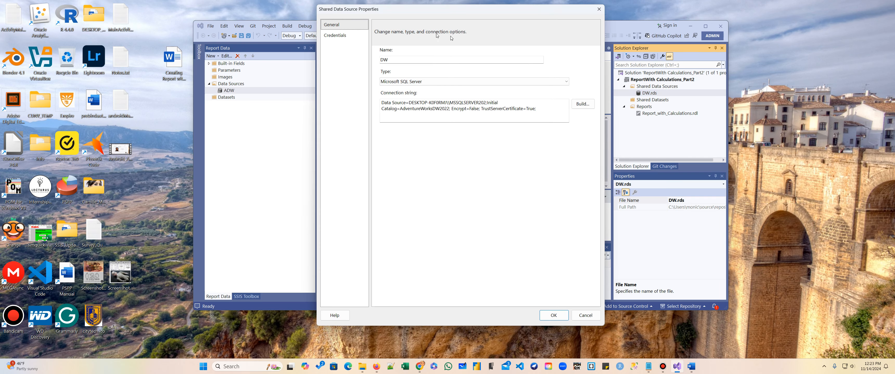
pyautogui.click(333, 38)
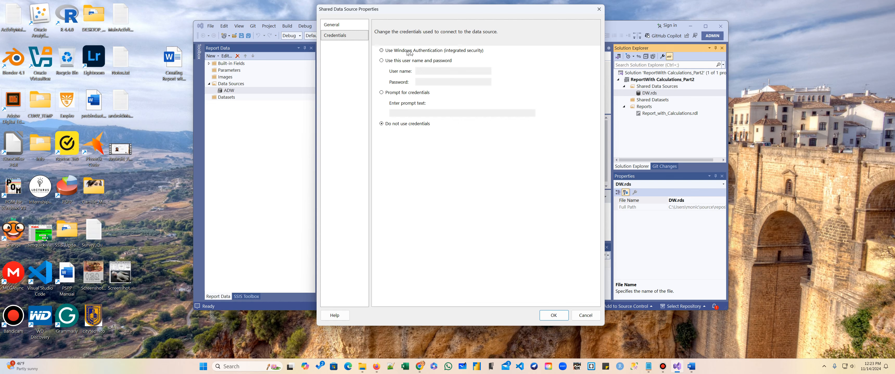
pyautogui.click(381, 51)
pyautogui.click(556, 316)
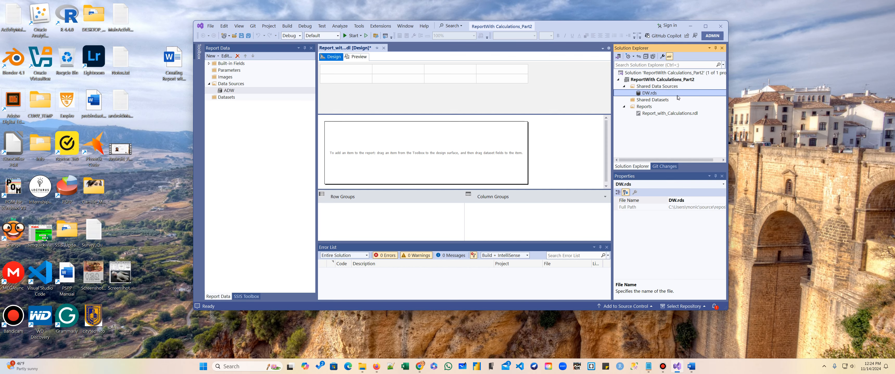
# Step: Start a new dataset named GPR, embedded in the report and using the data source ADW
pyautogui.click(225, 98)
pyautogui.rightClick(225, 99)
pyautogui.click(230, 102)
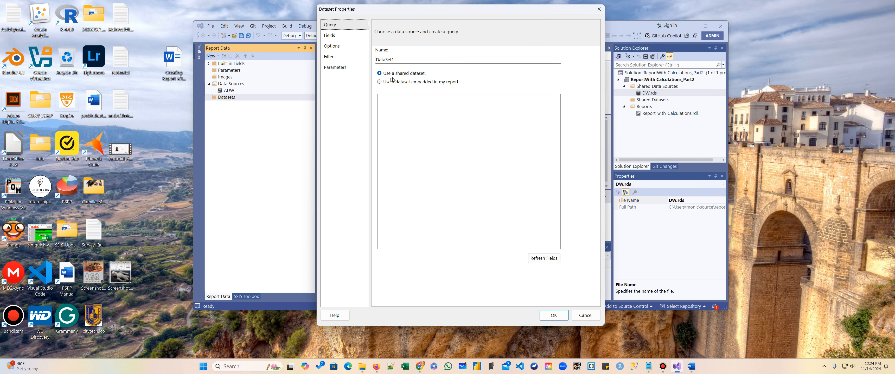
pyautogui.moveTo(408, 60); pyautogui.dragTo(353, 60)
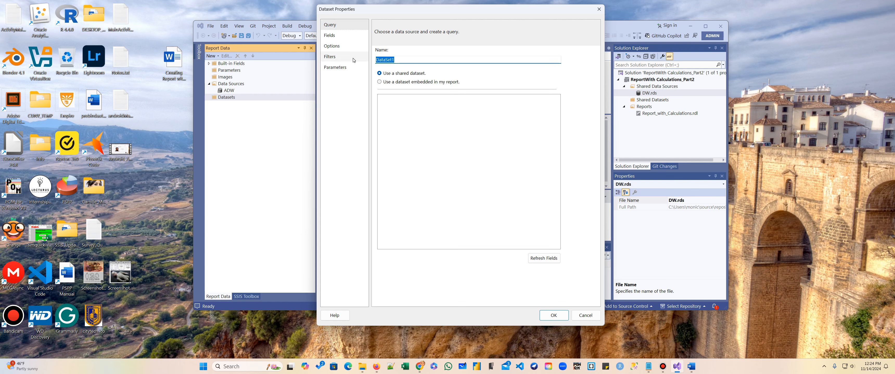
pyautogui.write('GPR')
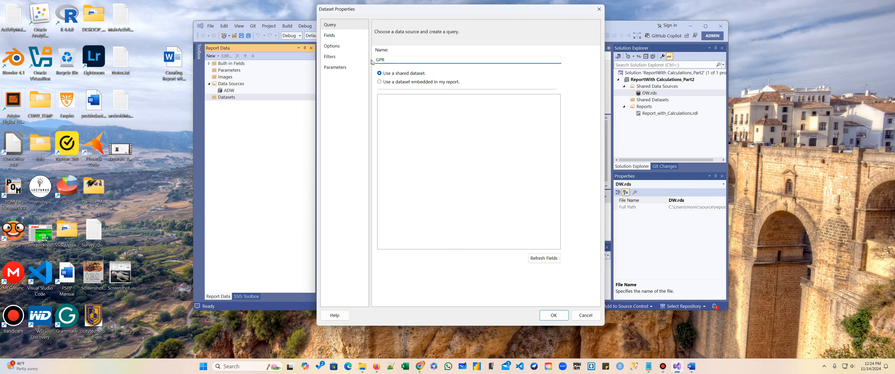
pyautogui.click(395, 82)
pyautogui.click(473, 108)
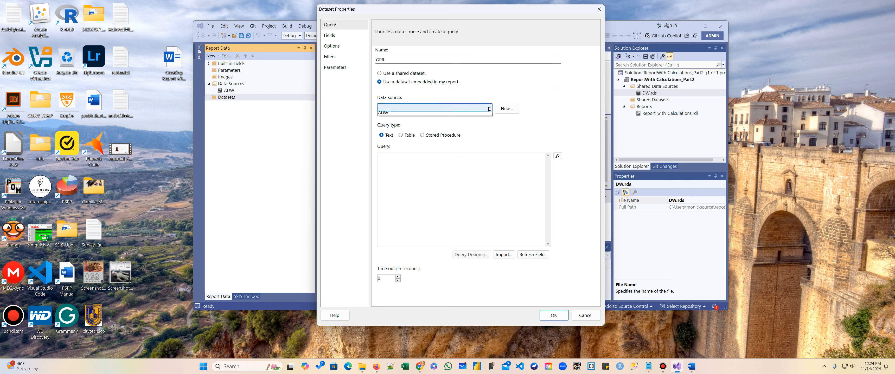
pyautogui.click(472, 116)
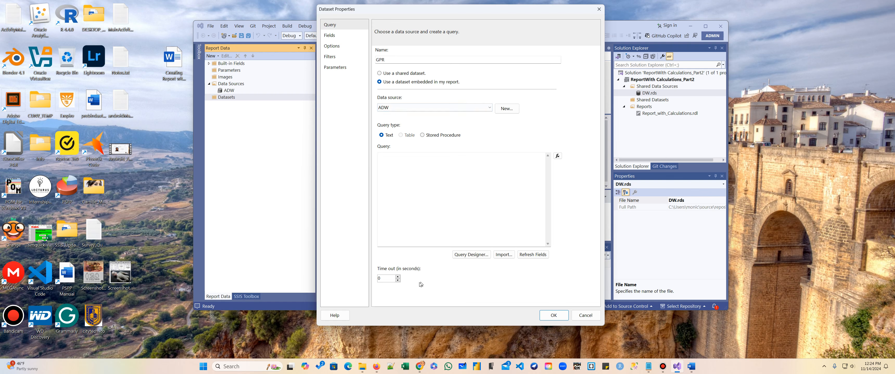
# Step: Open the query designer for the dataset and add the DimCustomer table to the query
pyautogui.click(472, 255)
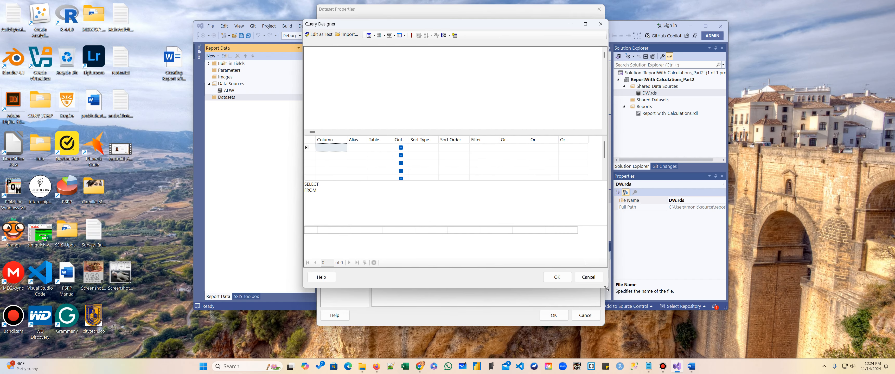
pyautogui.moveTo(608, 289); pyautogui.dragTo(707, 309)
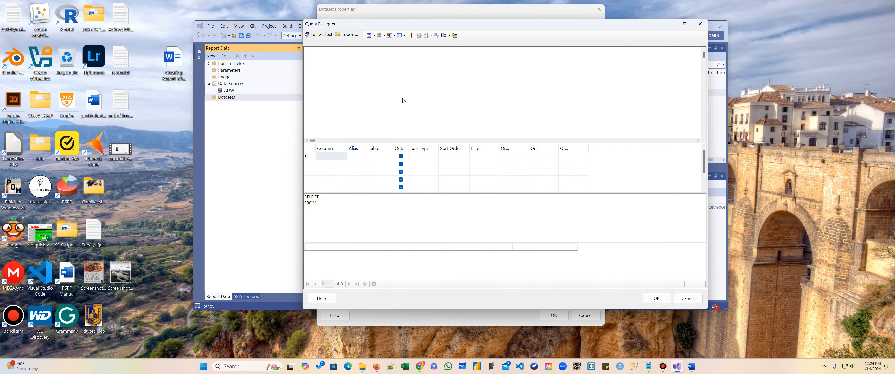
pyautogui.moveTo(503, 26); pyautogui.dragTo(404, 35)
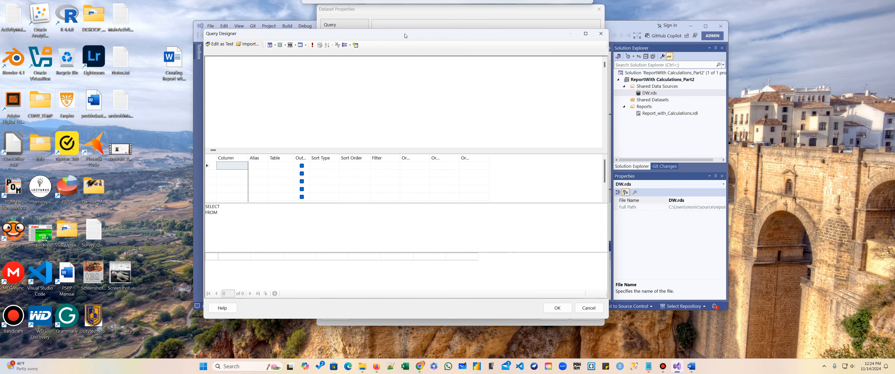
pyautogui.moveTo(517, 33); pyautogui.dragTo(636, 46)
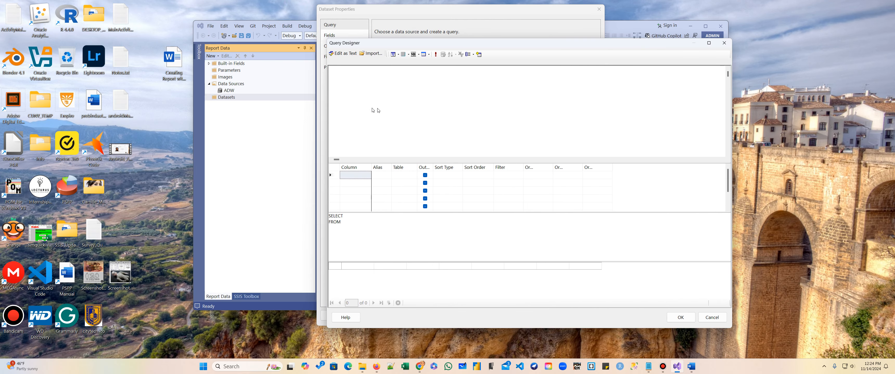
pyautogui.rightClick(374, 88)
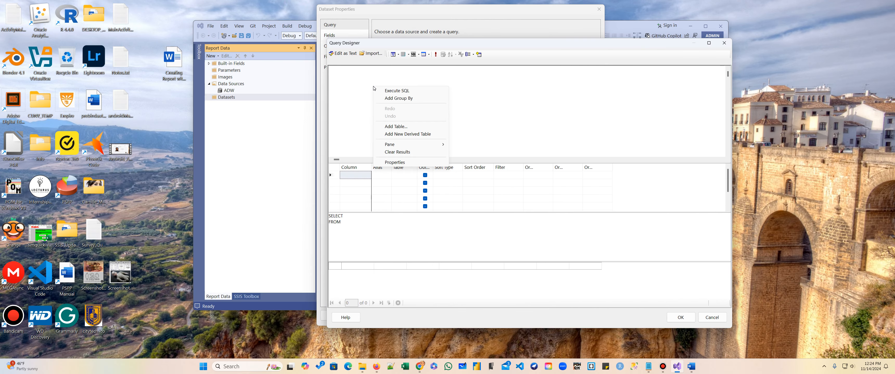
pyautogui.click(396, 126)
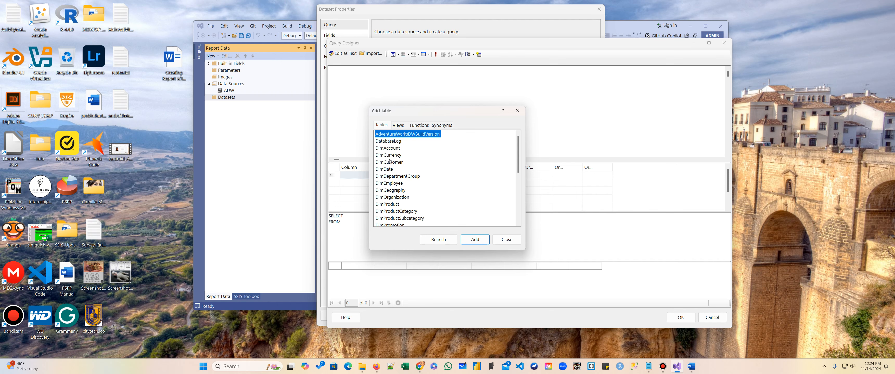
pyautogui.click(384, 164)
pyautogui.click(475, 239)
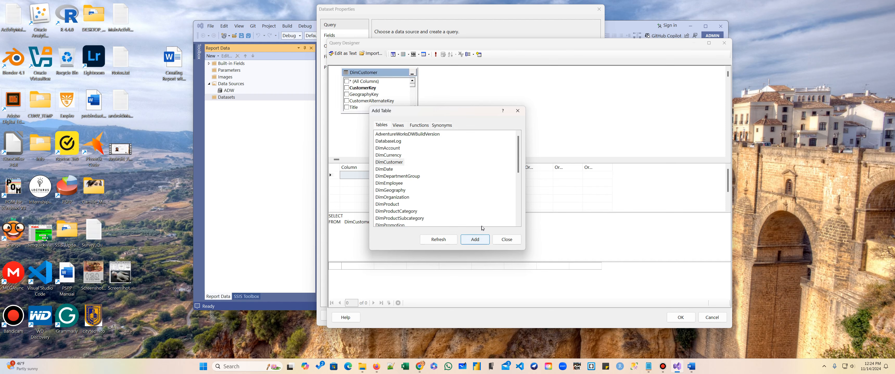
# Step: Add the FactInternetSales table to the query and finish adding tables
pyautogui.scroll(-2, 472, 176)
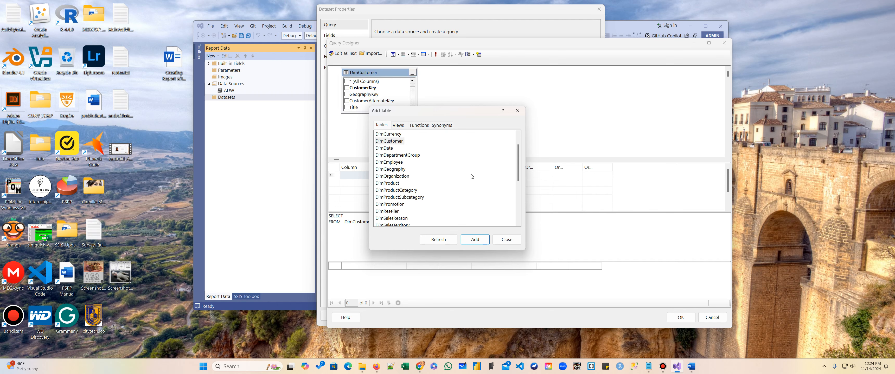
pyautogui.scroll(-1, 438, 194)
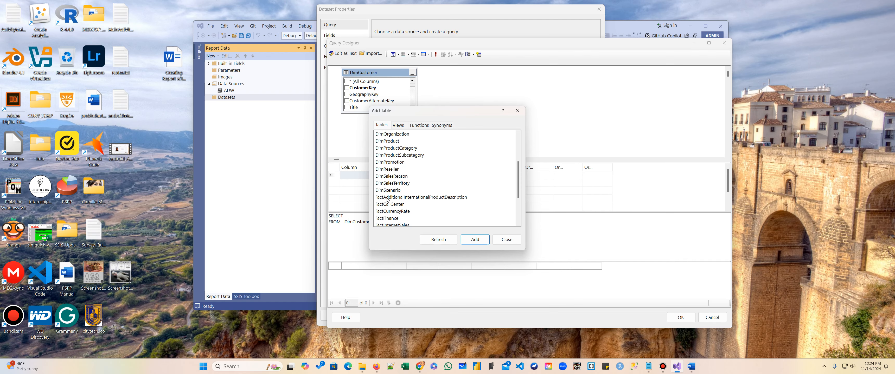
pyautogui.scroll(-1, 387, 201)
pyautogui.click(391, 205)
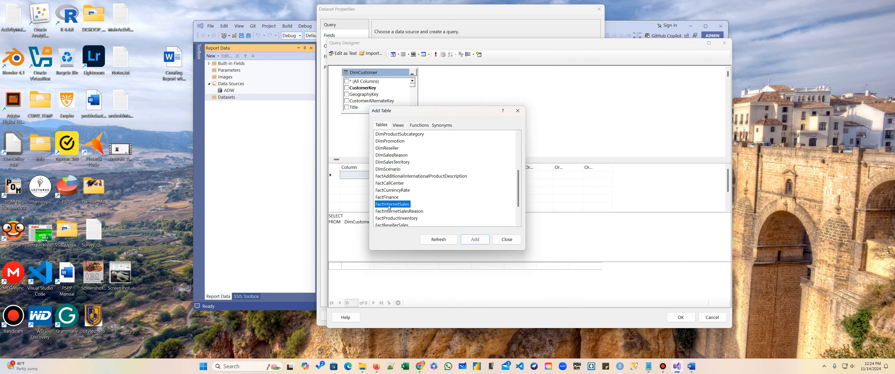
pyautogui.click(474, 240)
pyautogui.click(518, 240)
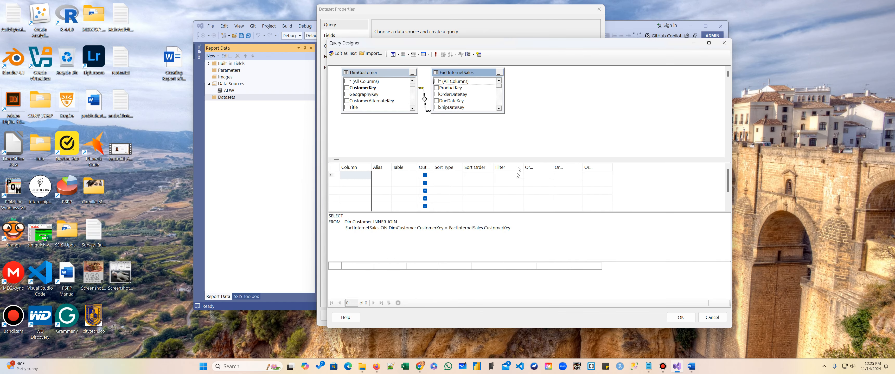
# Step: Enlarge the query designer and the DimCustomer column list, and include FirstName and LastName in the query
pyautogui.moveTo(525, 47); pyautogui.dragTo(484, 14)
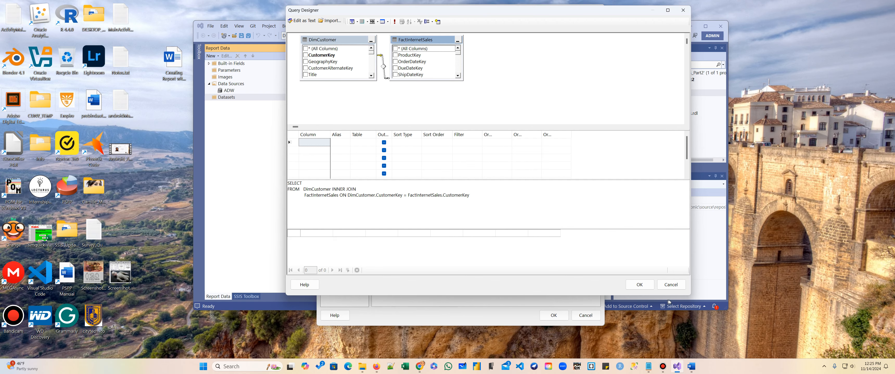
pyautogui.moveTo(691, 295); pyautogui.dragTo(745, 338)
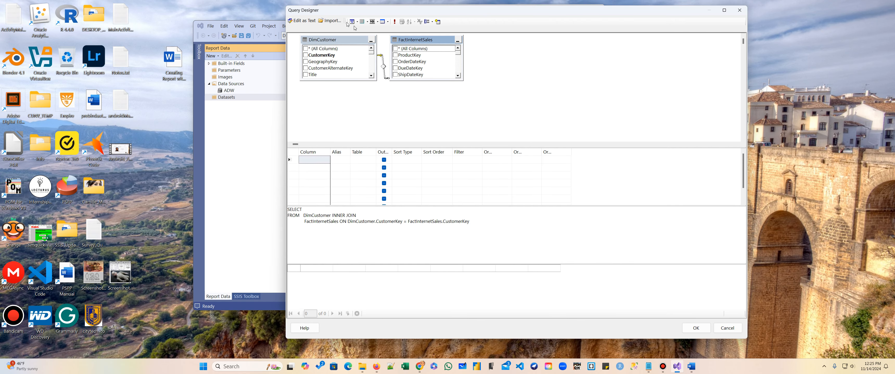
pyautogui.moveTo(333, 84); pyautogui.dragTo(344, 137)
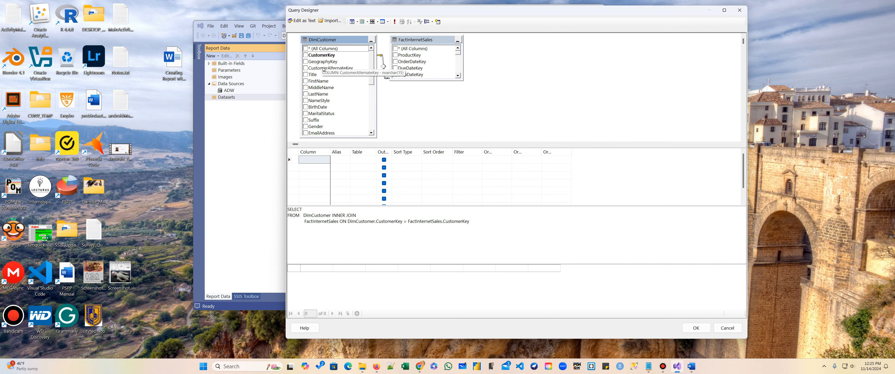
pyautogui.click(305, 82)
pyautogui.click(305, 94)
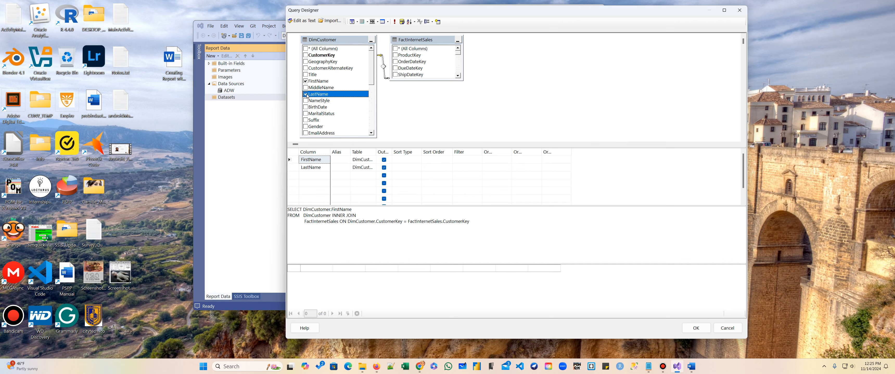
# Step: Include TotalProductCost and SalesAmount from FactInternetSales in the query, and confirm the query and the dataset GPR
pyautogui.click(428, 81)
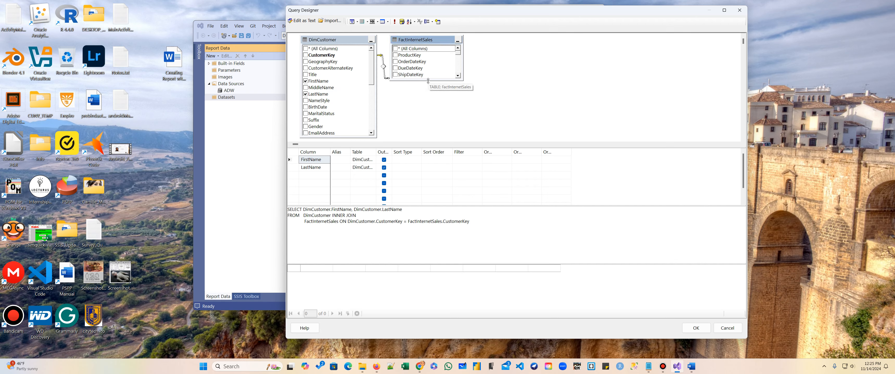
pyautogui.moveTo(428, 81); pyautogui.dragTo(448, 135)
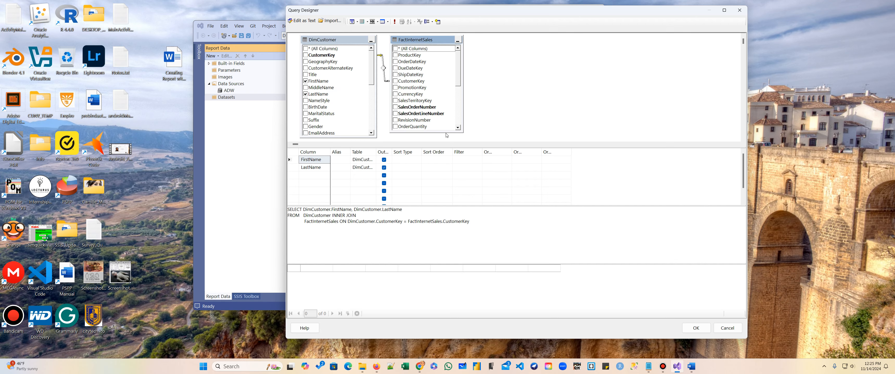
pyautogui.scroll(-2, 436, 102)
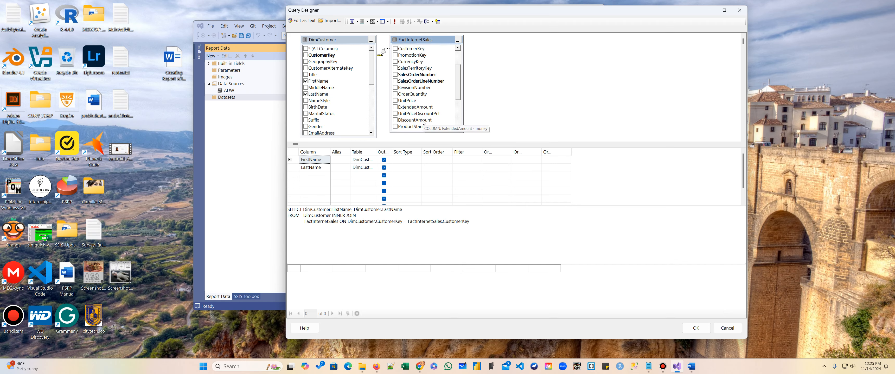
pyautogui.scroll(-1, 424, 123)
pyautogui.click(396, 115)
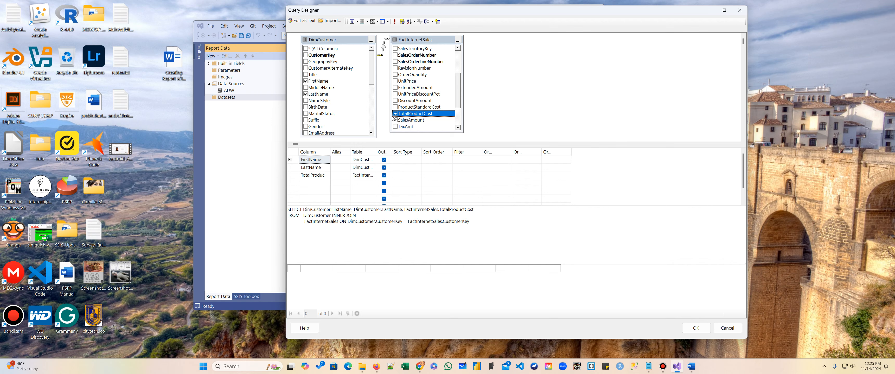
pyautogui.click(394, 120)
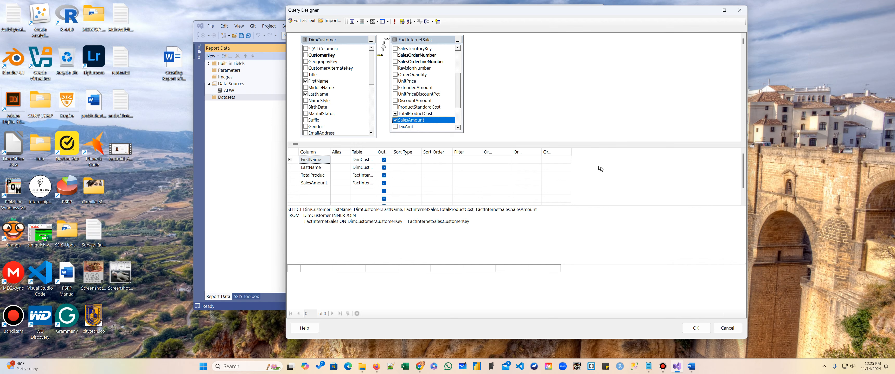
pyautogui.click(697, 330)
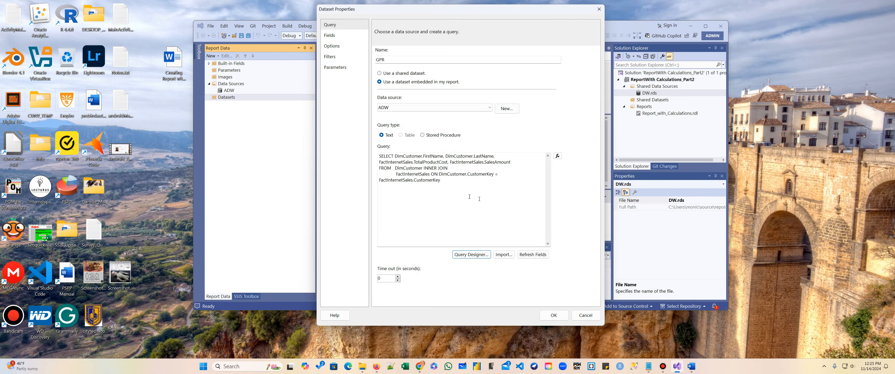
pyautogui.click(553, 316)
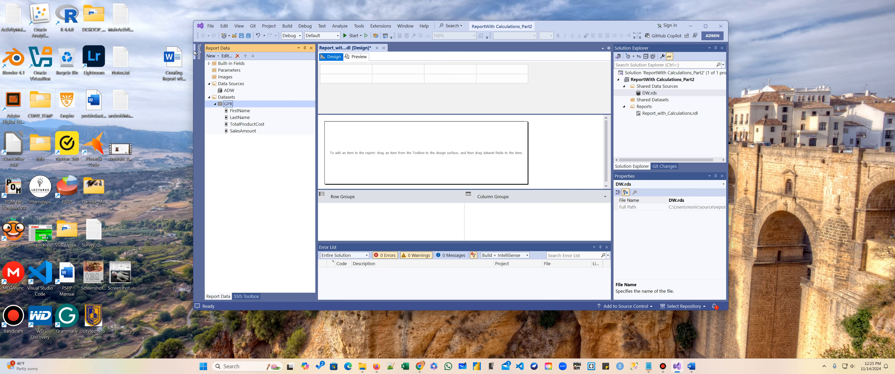
# Step: Insert a table into the report body, about 0.91 in from its left edge and 0.51 in from its top
pyautogui.click(239, 27)
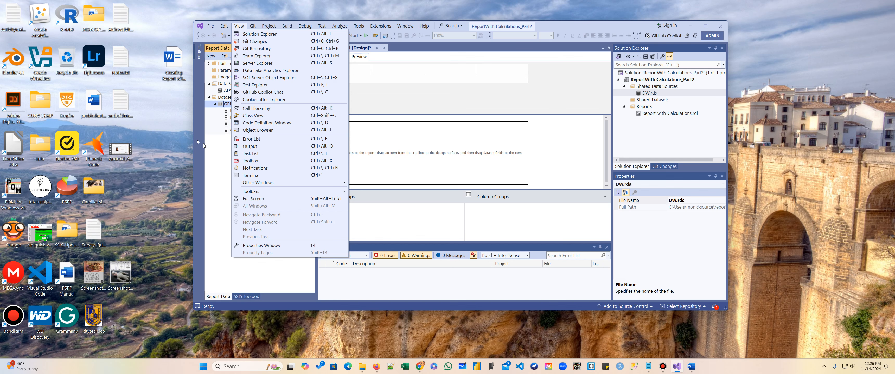
pyautogui.click(198, 90)
pyautogui.click(200, 52)
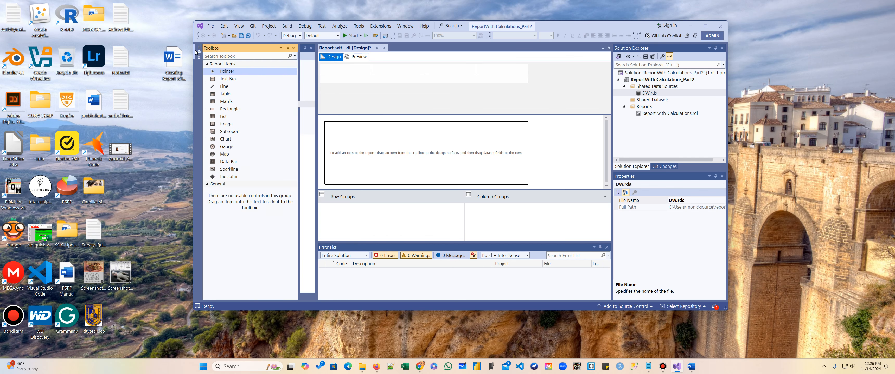
pyautogui.moveTo(225, 94); pyautogui.dragTo(354, 139)
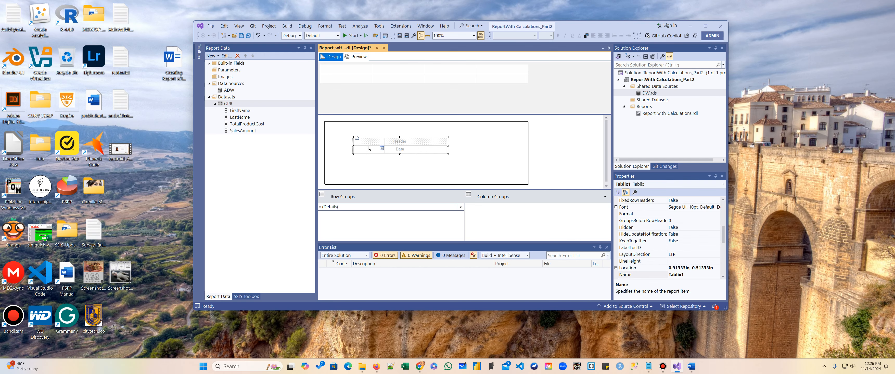
# Step: Fill the table's three columns with the GPR dataset fields FirstName, LastName and TotalProductCost
pyautogui.moveTo(239, 110); pyautogui.dragTo(368, 149)
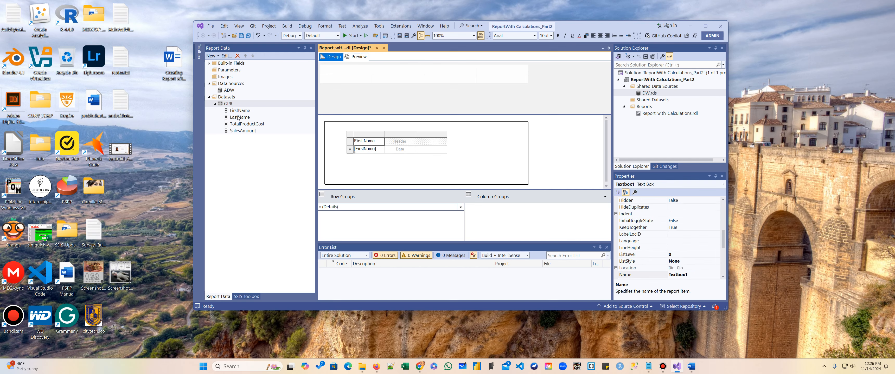
pyautogui.moveTo(240, 118); pyautogui.dragTo(387, 152)
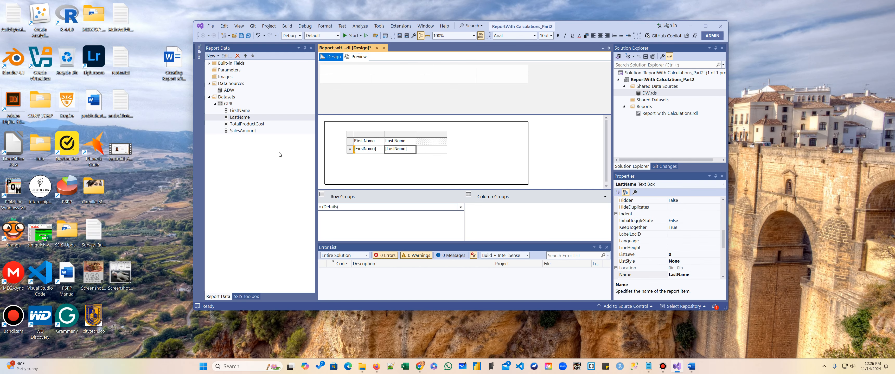
pyautogui.click(242, 126)
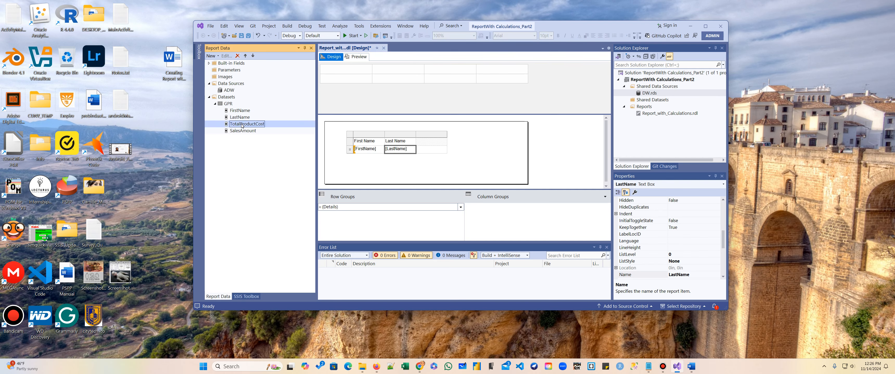
pyautogui.moveTo(242, 126); pyautogui.dragTo(429, 156)
# Step: Insert a column to the right of the total product cost column and fill it with the SalesAmount field
pyautogui.click(438, 135)
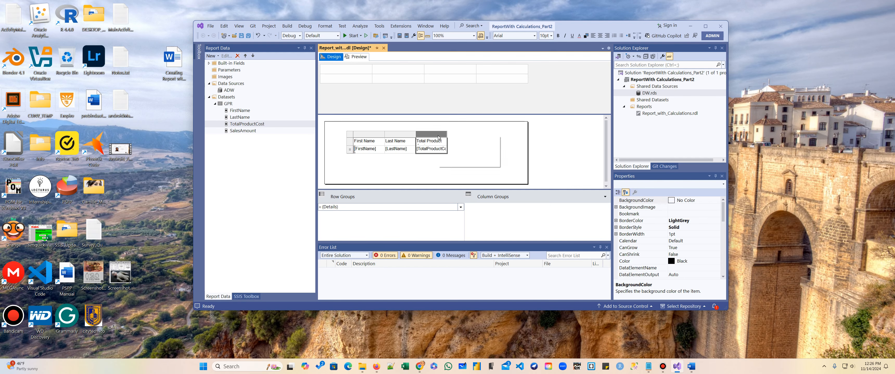
pyautogui.rightClick(437, 137)
pyautogui.moveTo(462, 140)
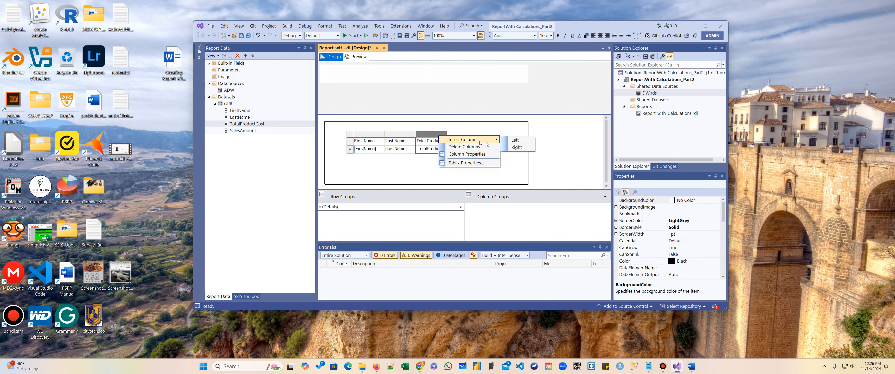
pyautogui.click(517, 147)
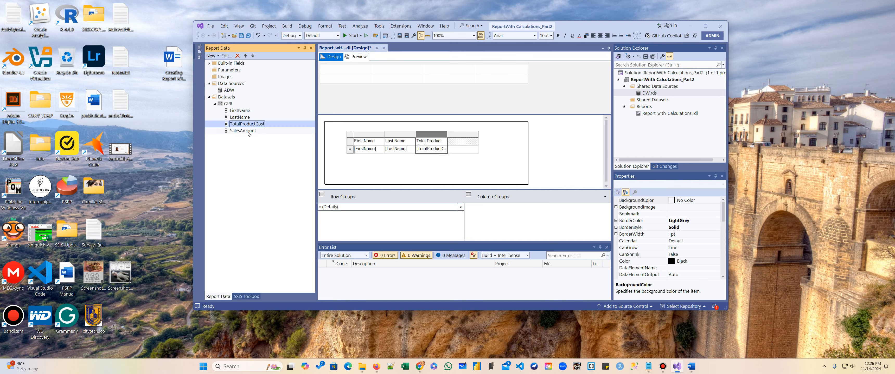
pyautogui.moveTo(248, 132); pyautogui.dragTo(460, 154)
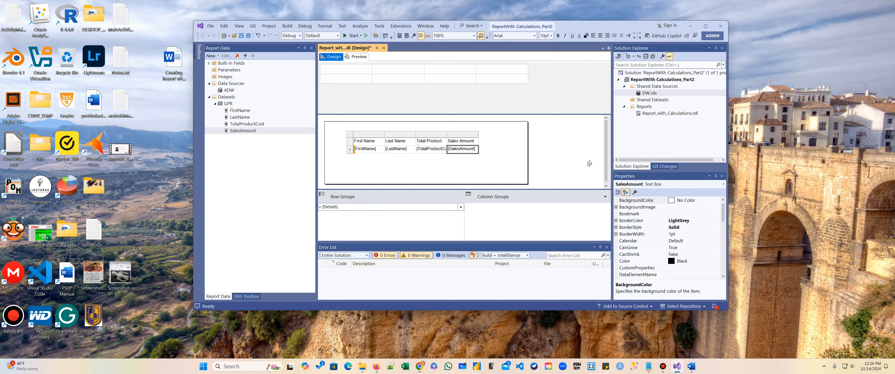
# Step: Preview the report in an enlarged window to check the customer cost and sales rows, and return to the design view
pyautogui.click(358, 57)
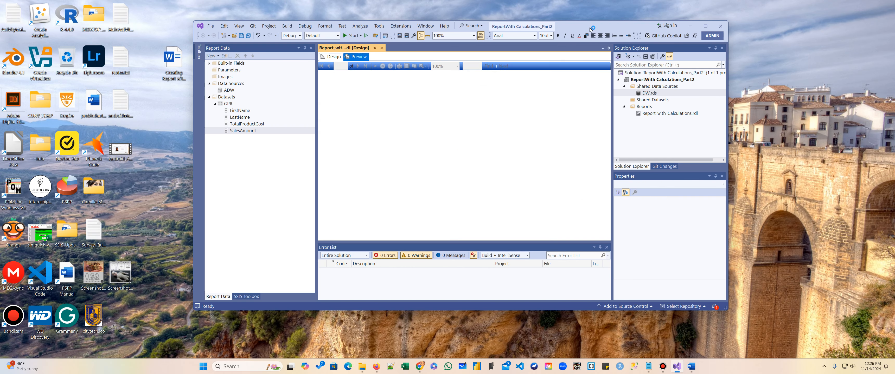
pyautogui.moveTo(592, 26); pyautogui.dragTo(577, 9)
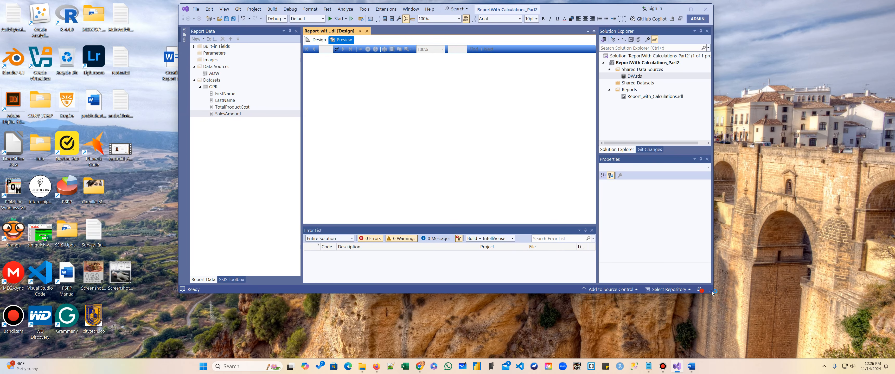
pyautogui.moveTo(711, 293); pyautogui.dragTo(806, 336)
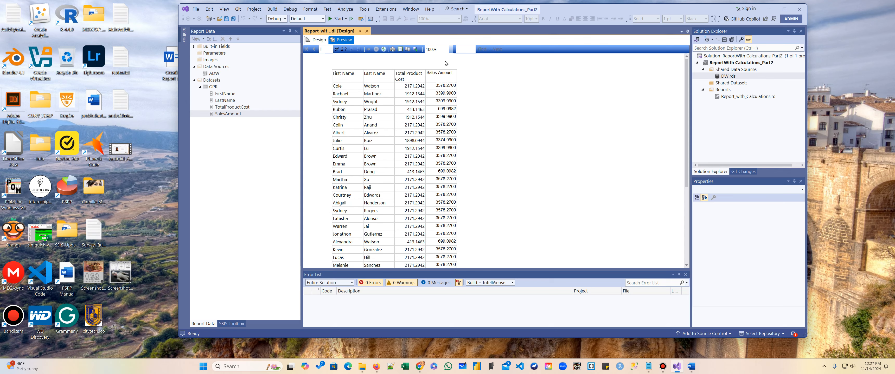
pyautogui.click(313, 41)
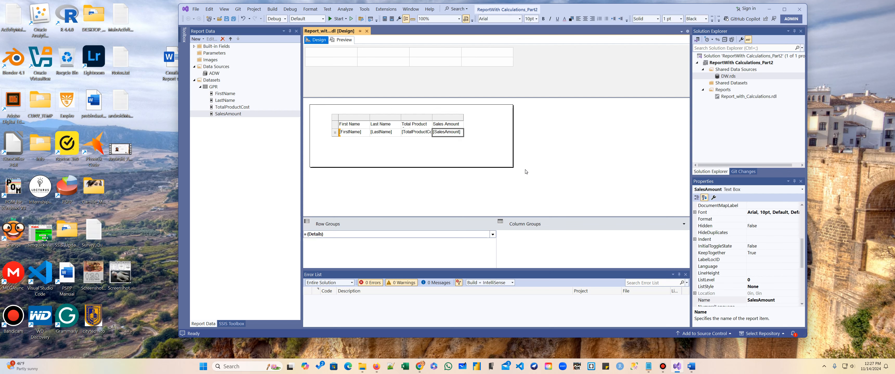